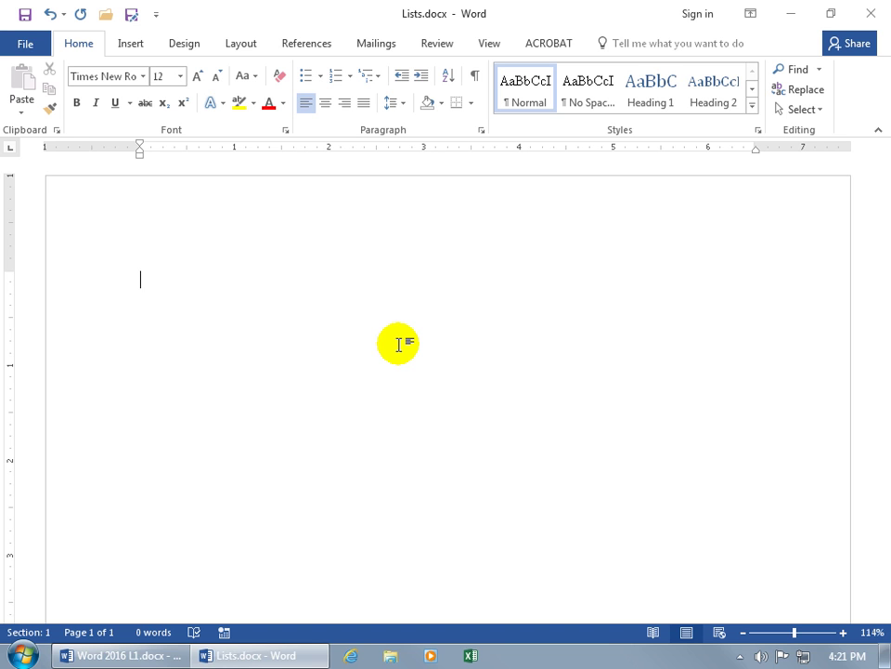
# Step: Enter the heading Camping List and, below it, a numbered list with Toilet Paper, Tent and Sleeping Bag, plus an empty fourth item
pyautogui.write('Camping List')
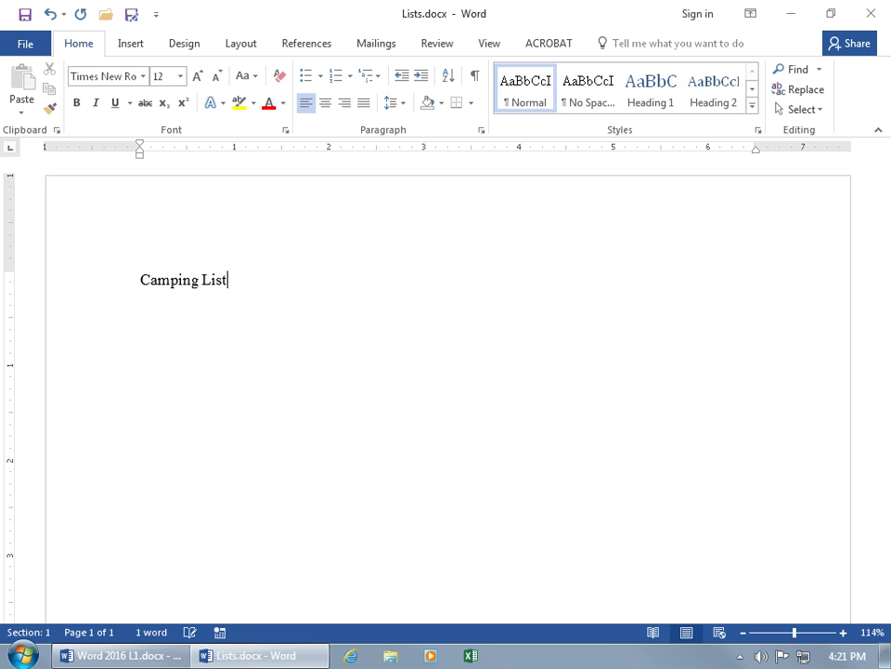
pyautogui.press('Return')
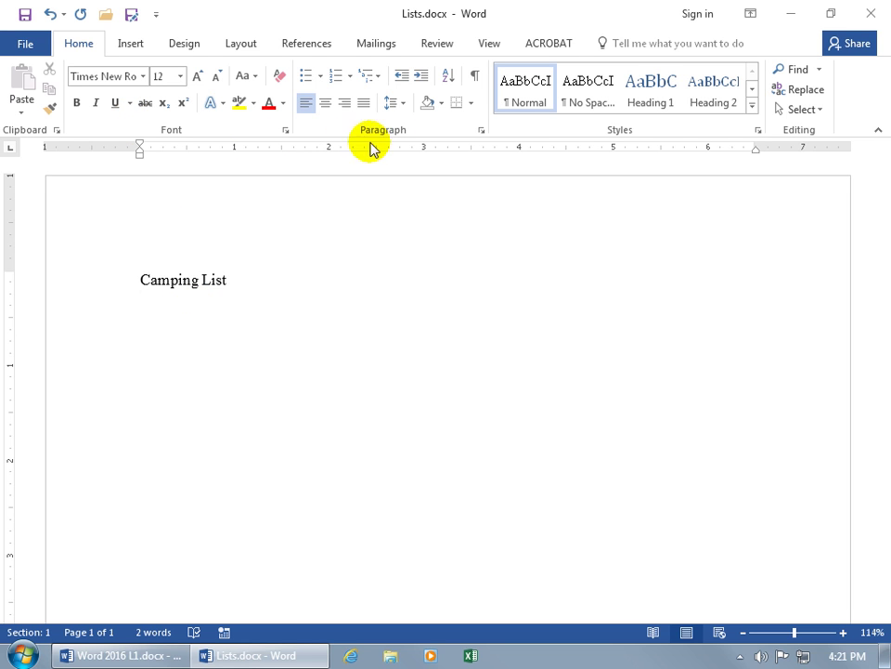
pyautogui.click(336, 80)
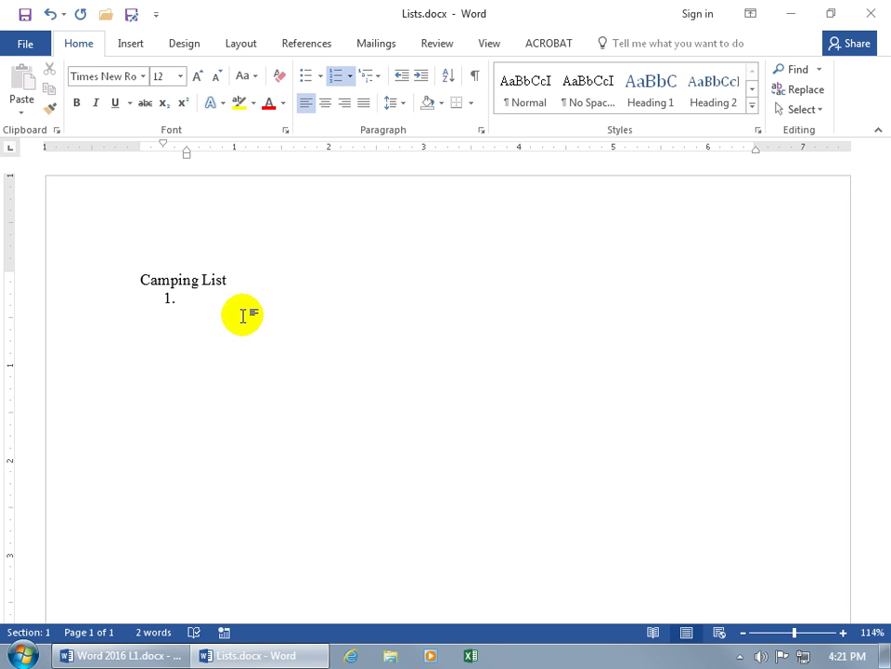
pyautogui.write('Toilet Paper')
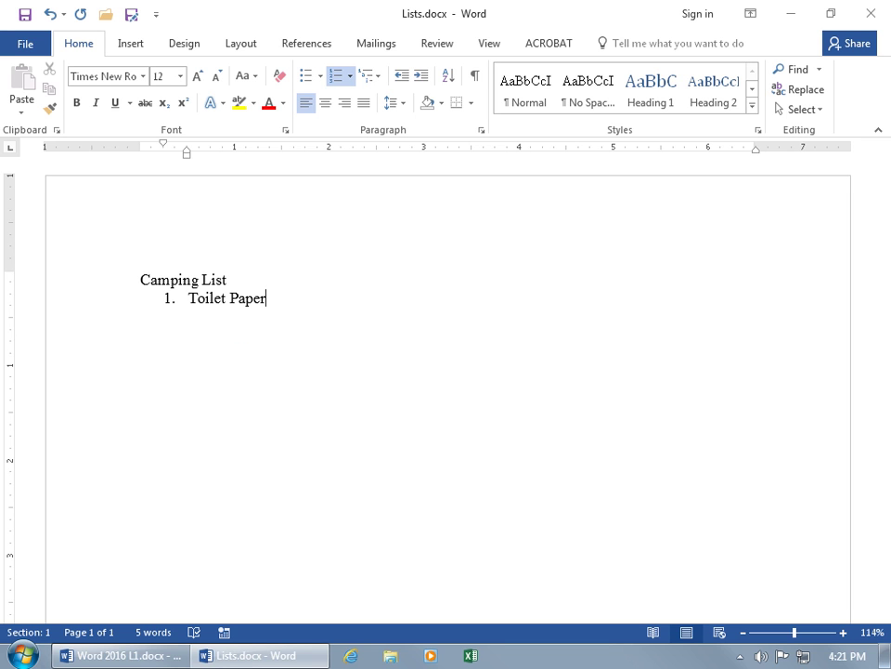
pyautogui.press('Return')
pyautogui.write('Tent')
pyautogui.press('Return')
pyautogui.write('Sleeping Bag')
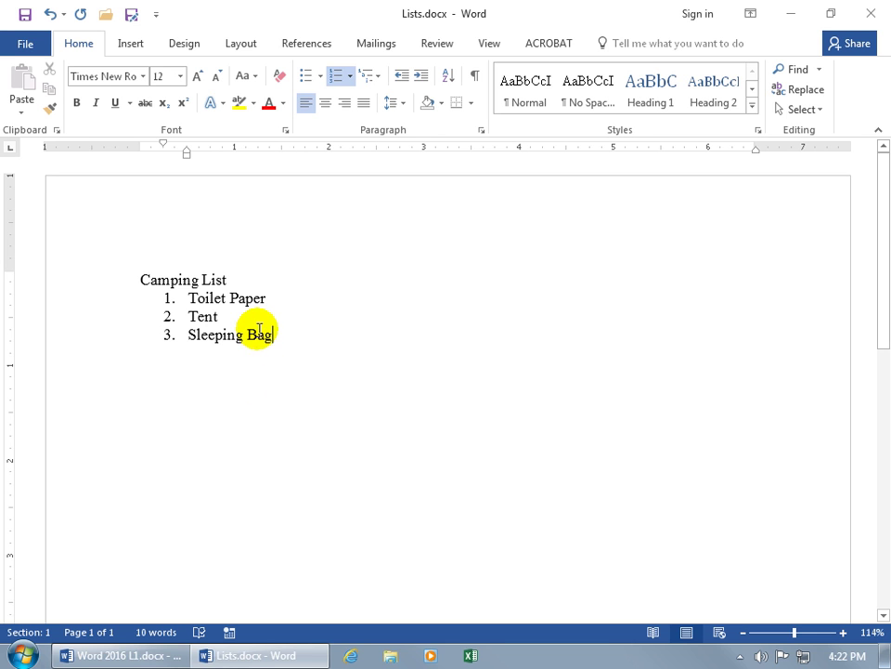
pyautogui.press('Return')
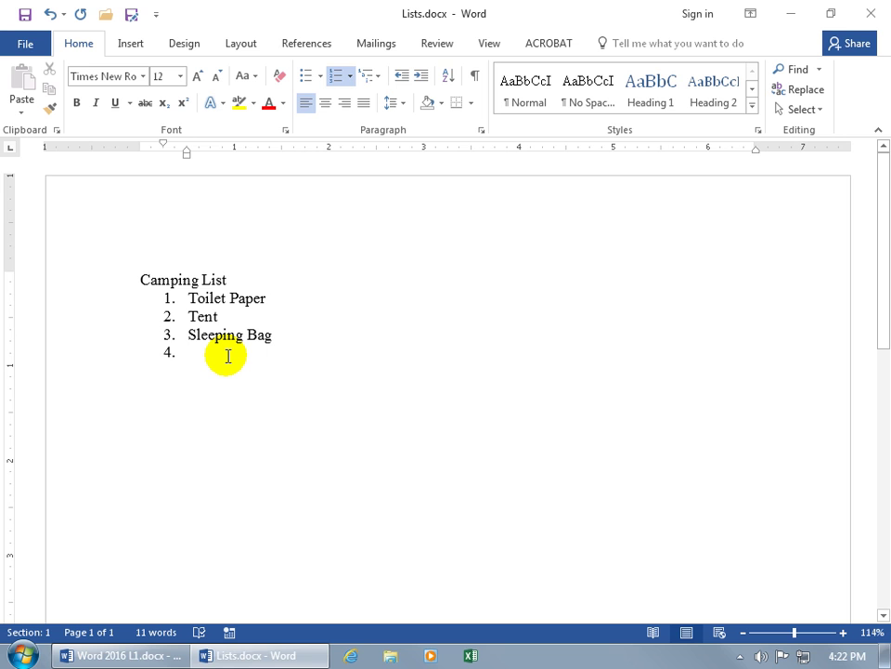
# Step: Try removing the number and indents from the empty fourth item, undoing each attempt
pyautogui.press('BackSpace')
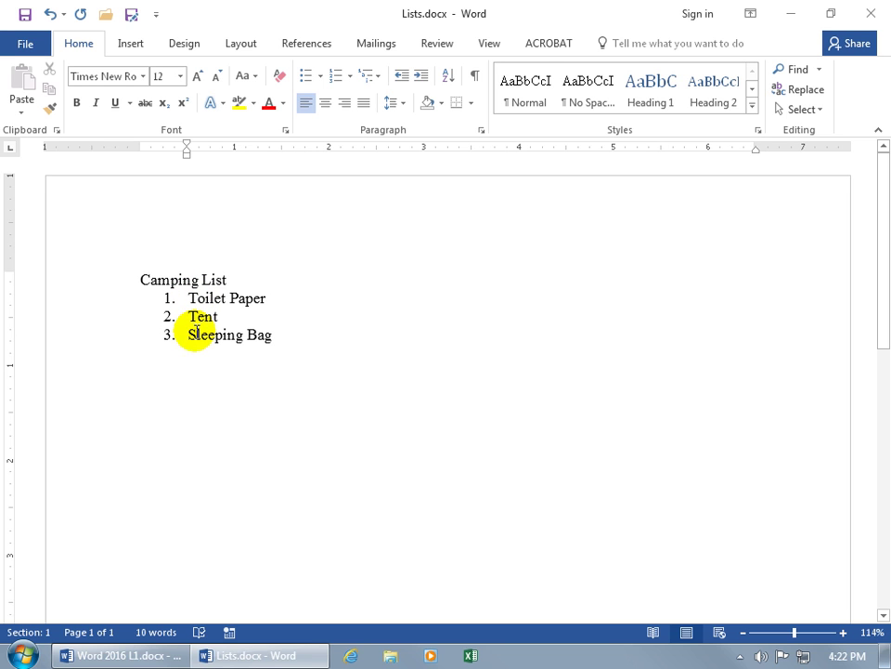
pyautogui.press('BackSpace')
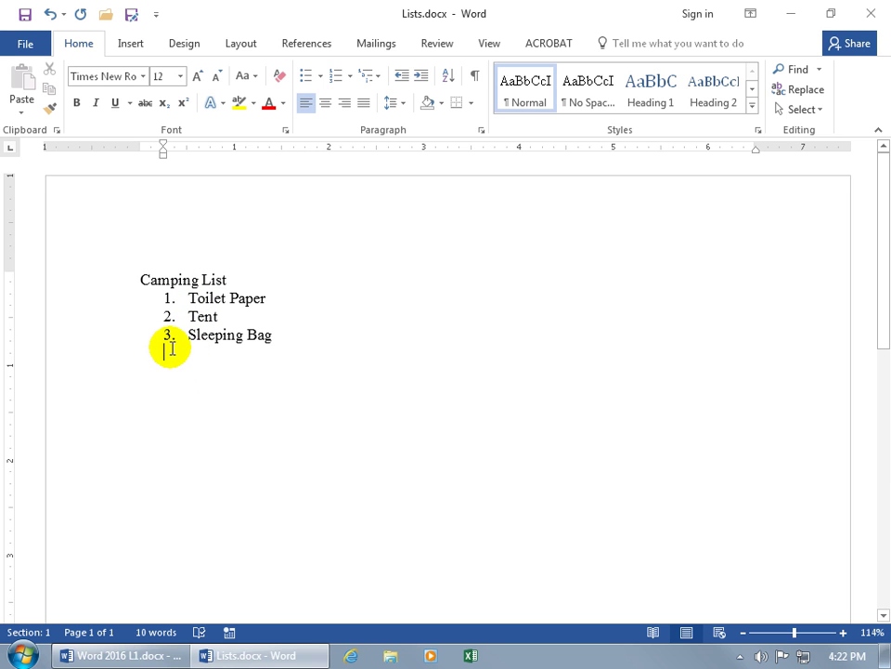
pyautogui.press('BackSpace')
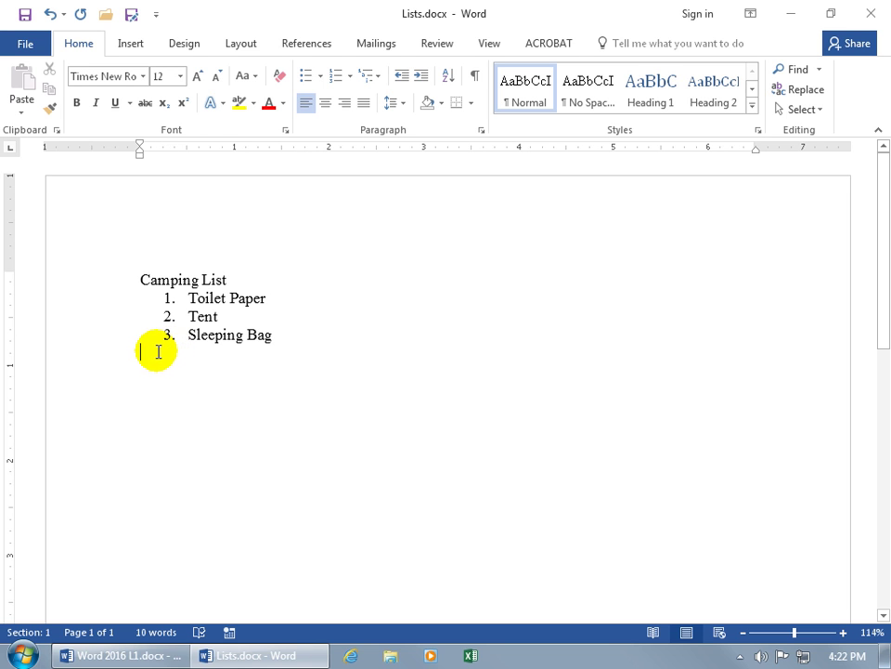
pyautogui.click(51, 14)
pyautogui.click(52, 14)
pyautogui.click(51, 14)
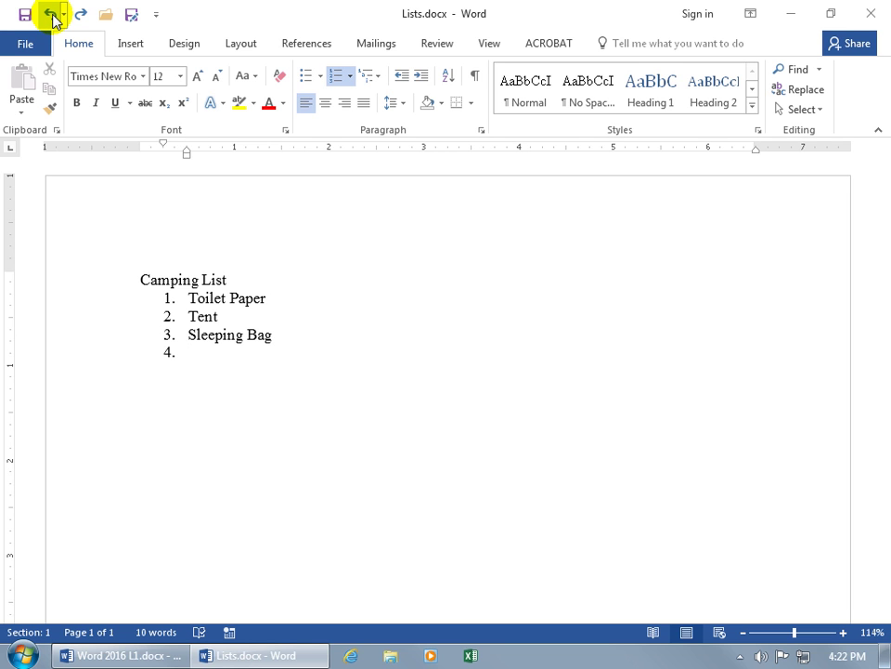
pyautogui.press('Return')
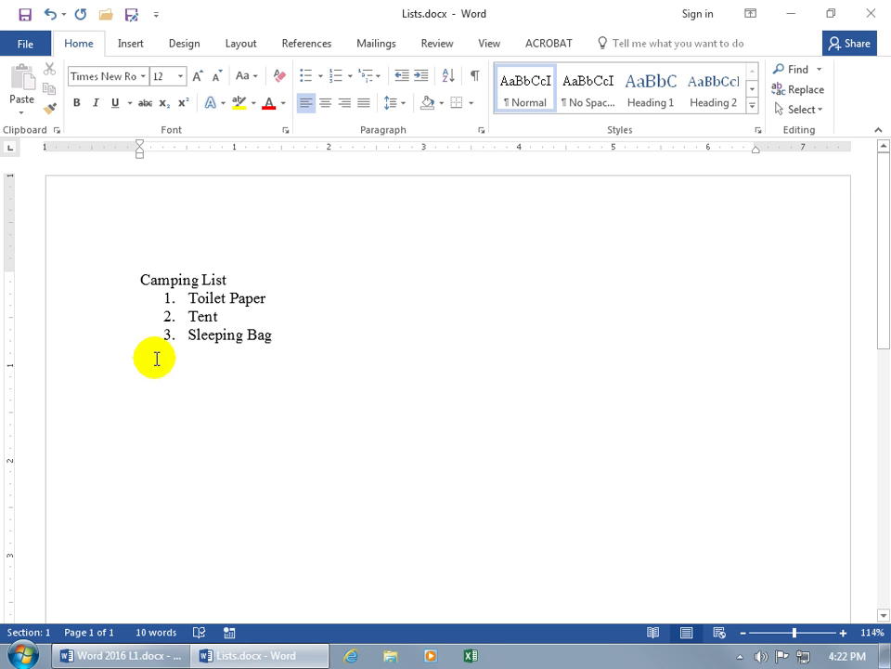
pyautogui.click(50, 14)
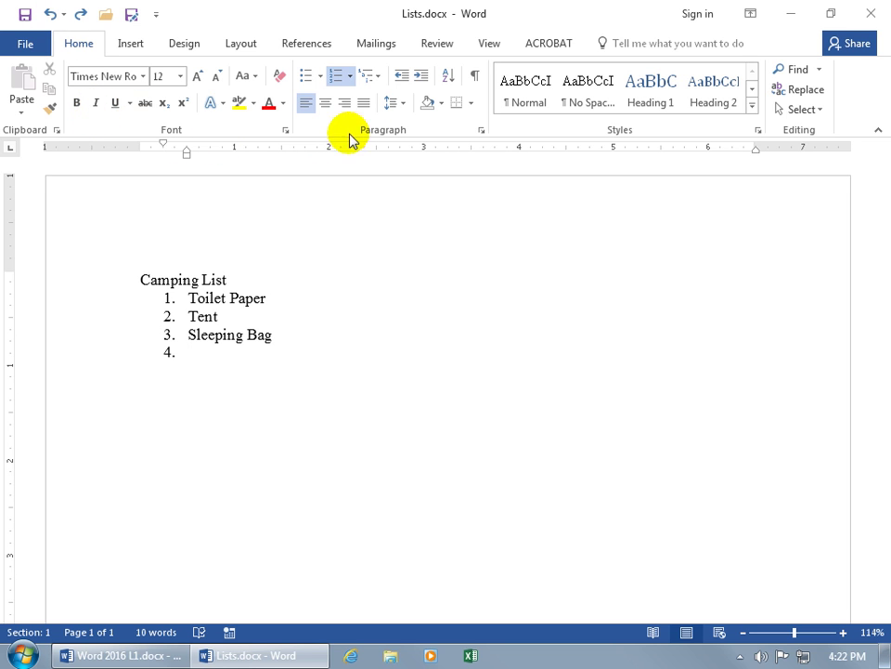
# Step: End the numbered list at the empty fourth item and add the heading Additional List below a blank line
pyautogui.click(337, 76)
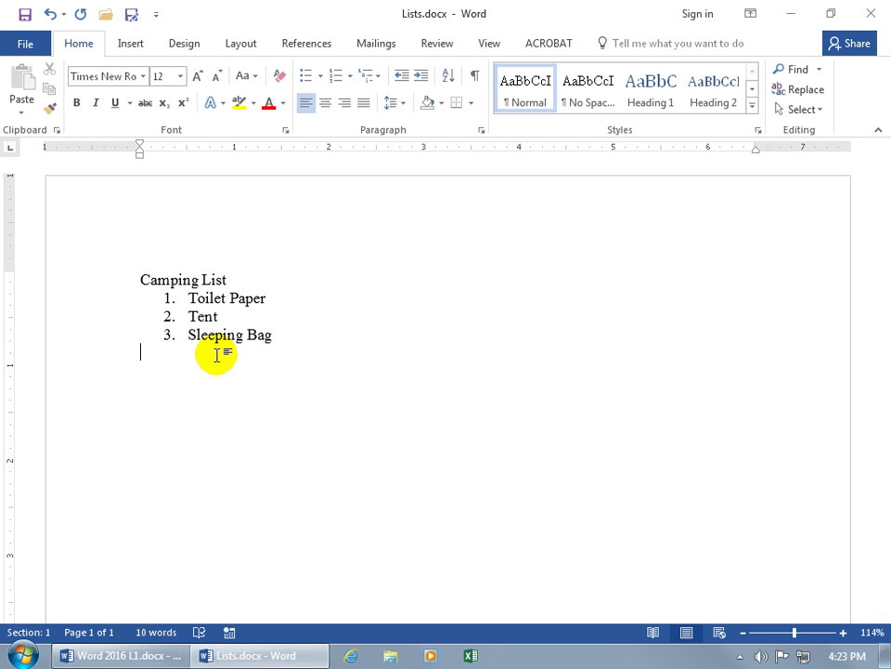
pyautogui.press('Return')
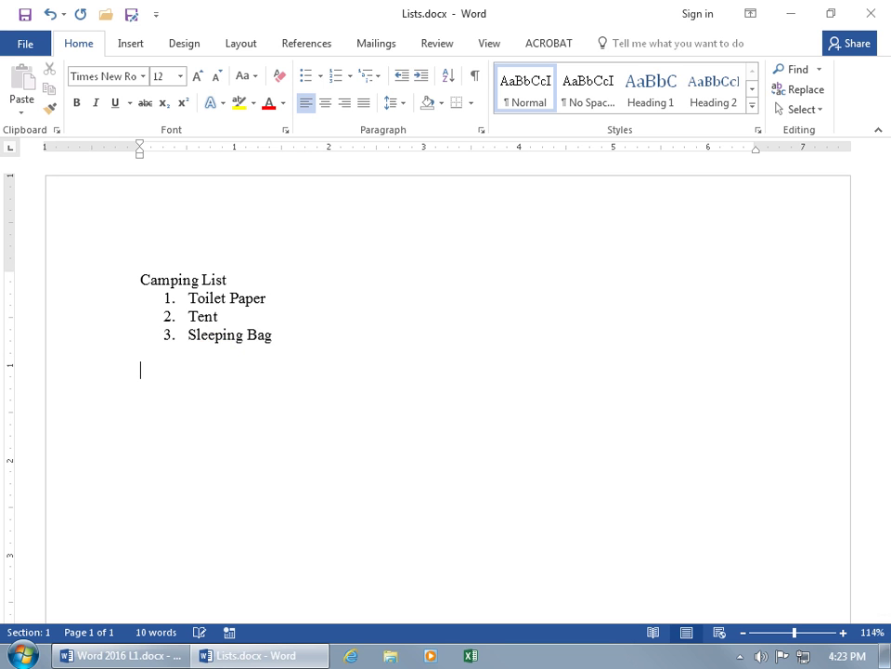
pyautogui.write('Additional List')
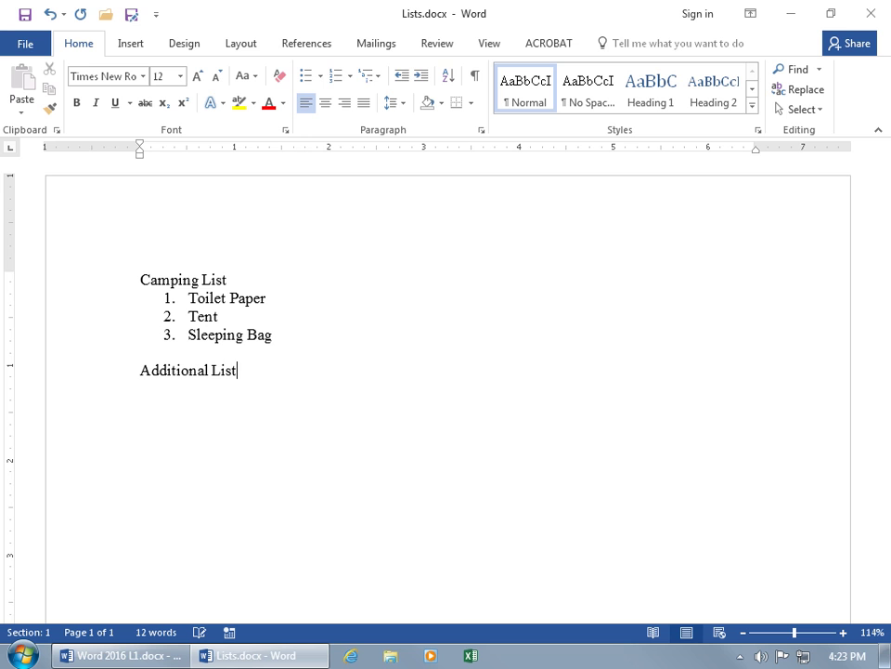
pyautogui.press('Return')
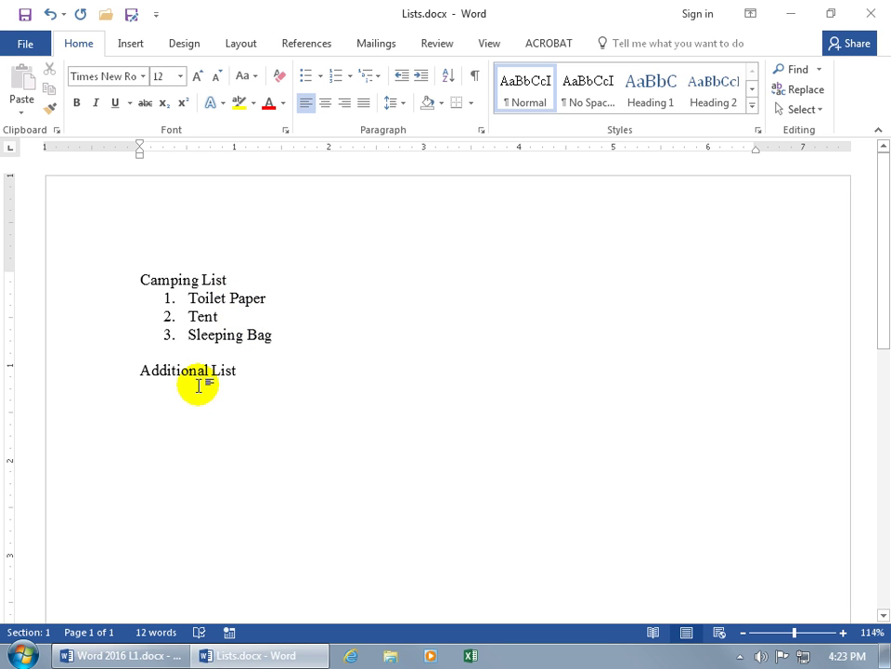
# Step: Enter Pillow, Matches and Comic Books on separate plain lines under the Additional List heading
pyautogui.write('Pillow')
pyautogui.press('Return')
pyautogui.write('Matches')
pyautogui.press('Return')
pyautogui.write('Comic Books')
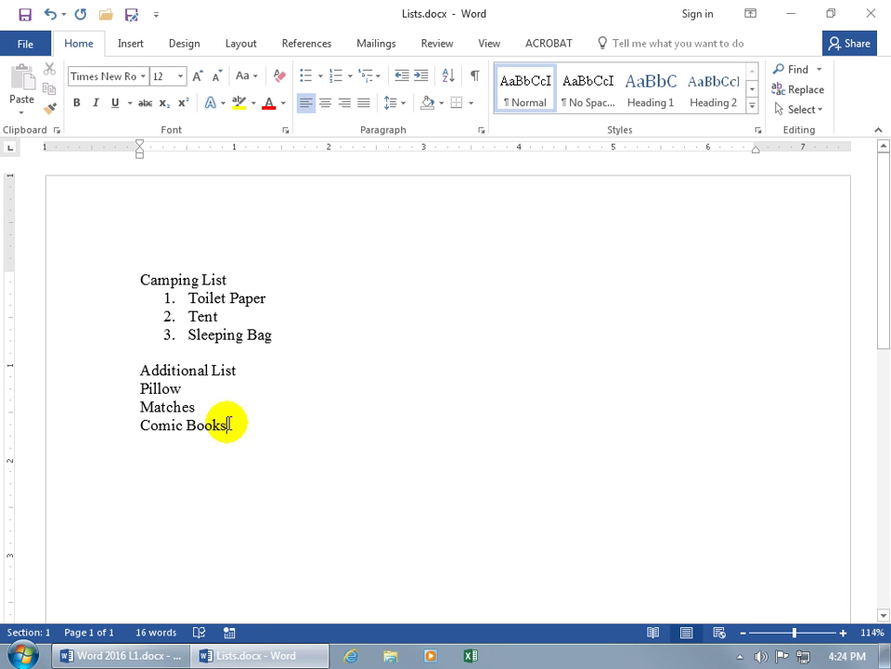
# Step: Turn the Pillow, Matches and Comic Books lines into a numbered list
pyautogui.keyDown('shift'); pyautogui.click(141, 388); pyautogui.keyUp('shift')
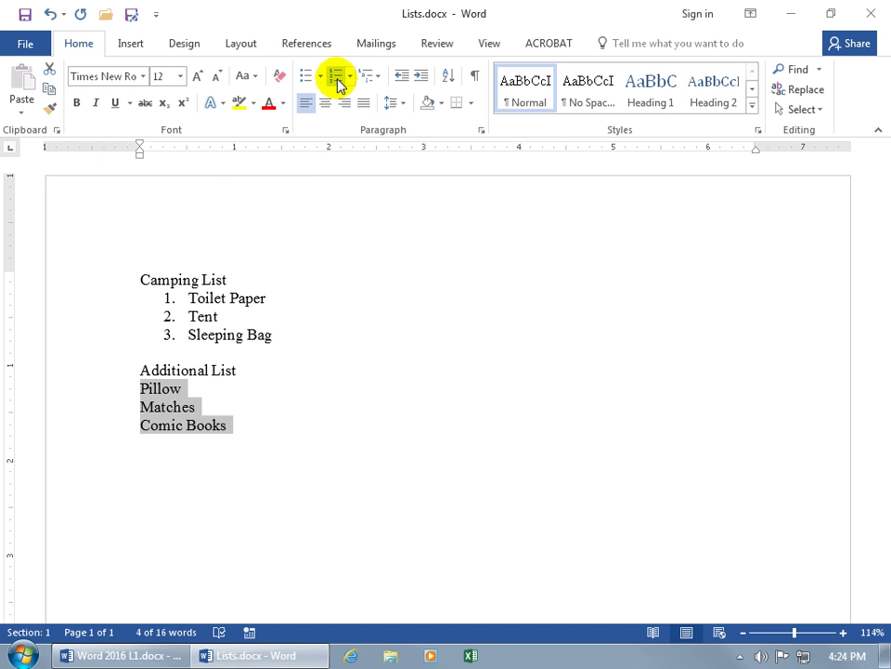
pyautogui.click(176, 407)
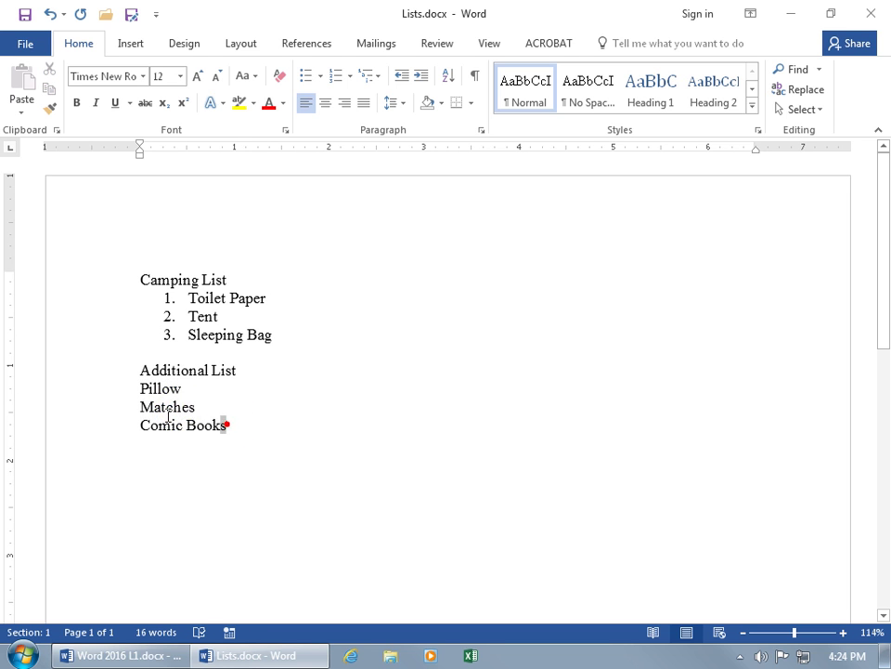
pyautogui.moveTo(226, 424); pyautogui.dragTo(126, 384)
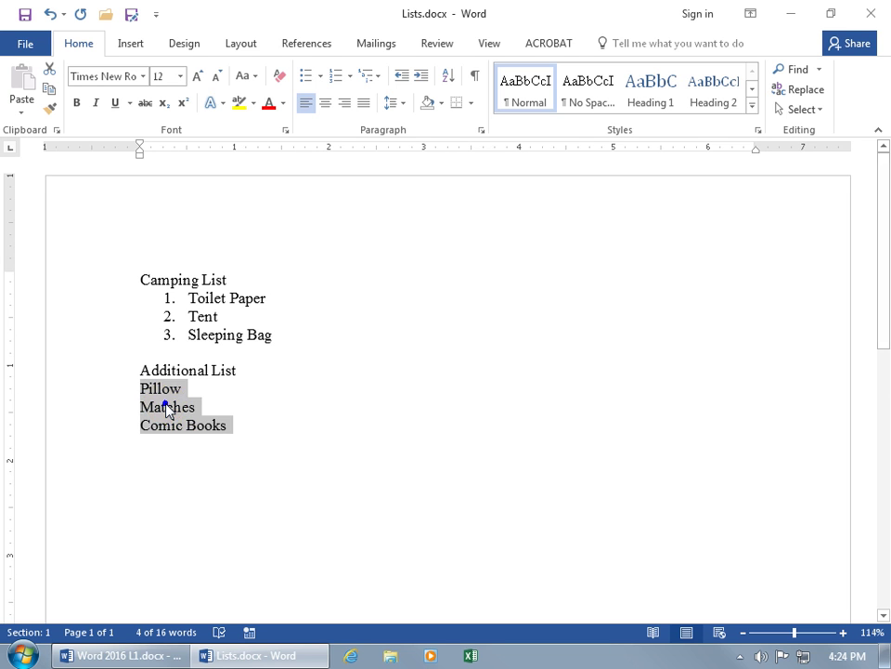
pyautogui.rightClick(167, 409)
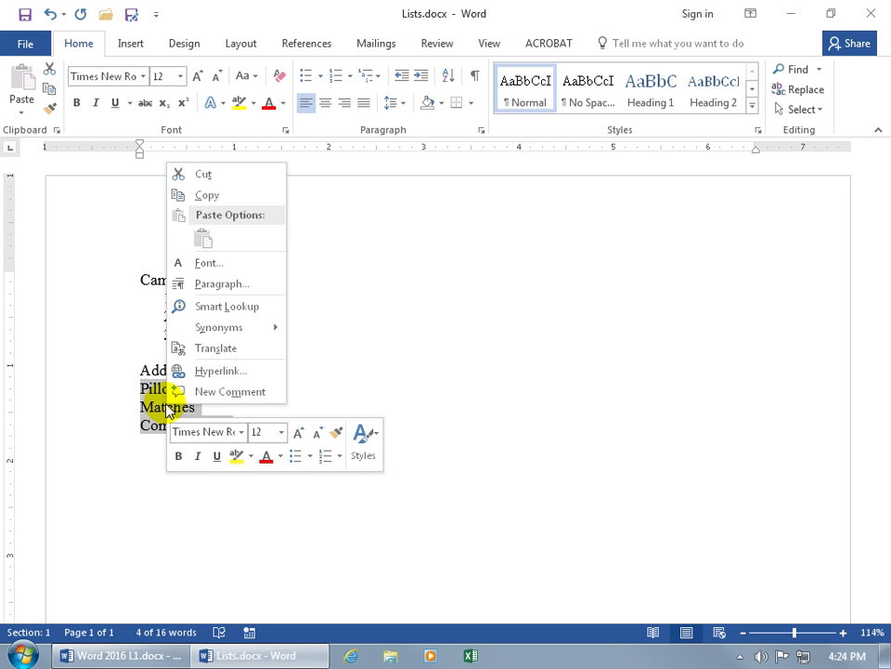
pyautogui.click(329, 469)
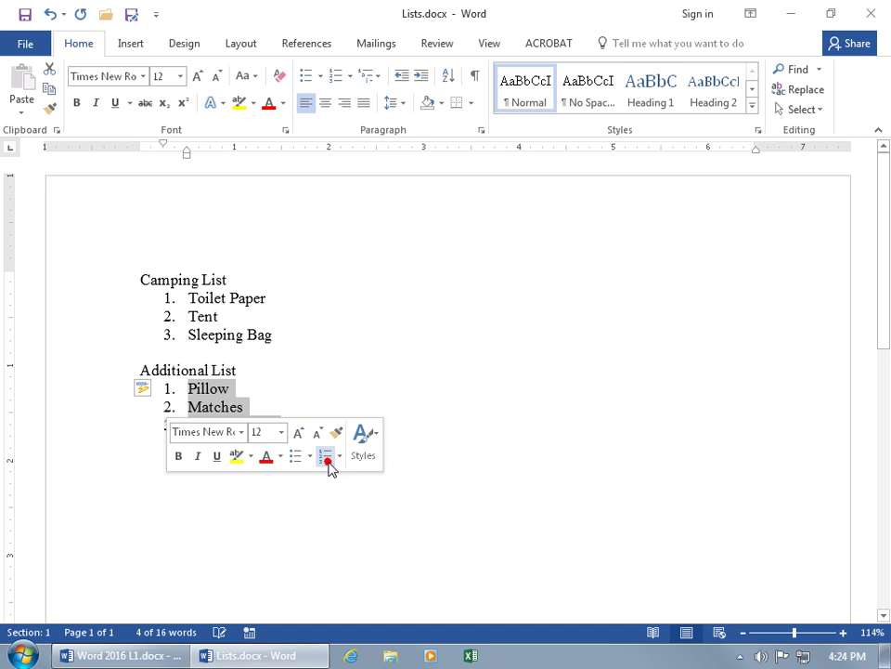
pyautogui.click(279, 397)
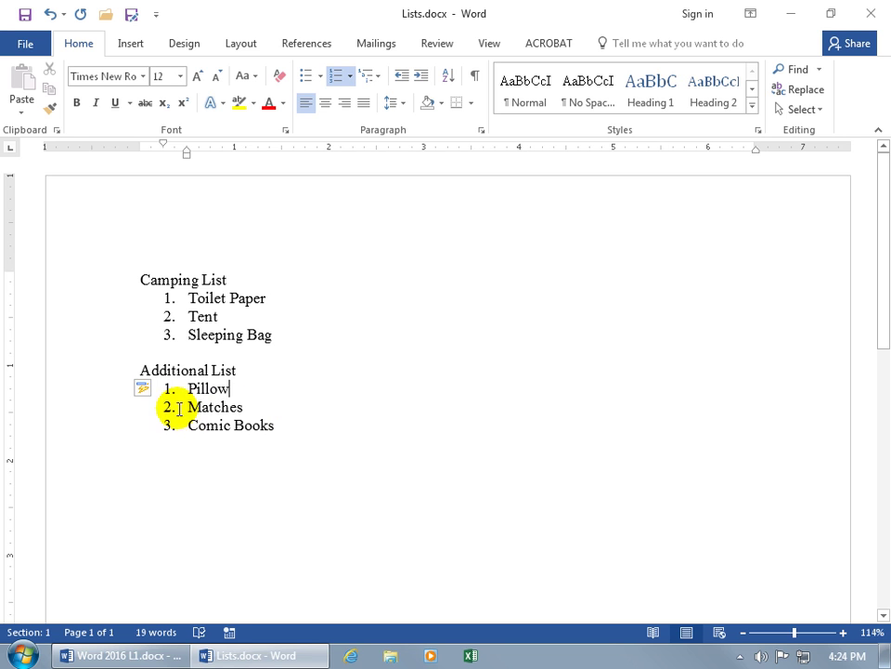
# Step: Continue the Additional List's numbering from the Camping List, and restart it using the AutoCorrect options beside Pillow
pyautogui.moveTo(144, 395)
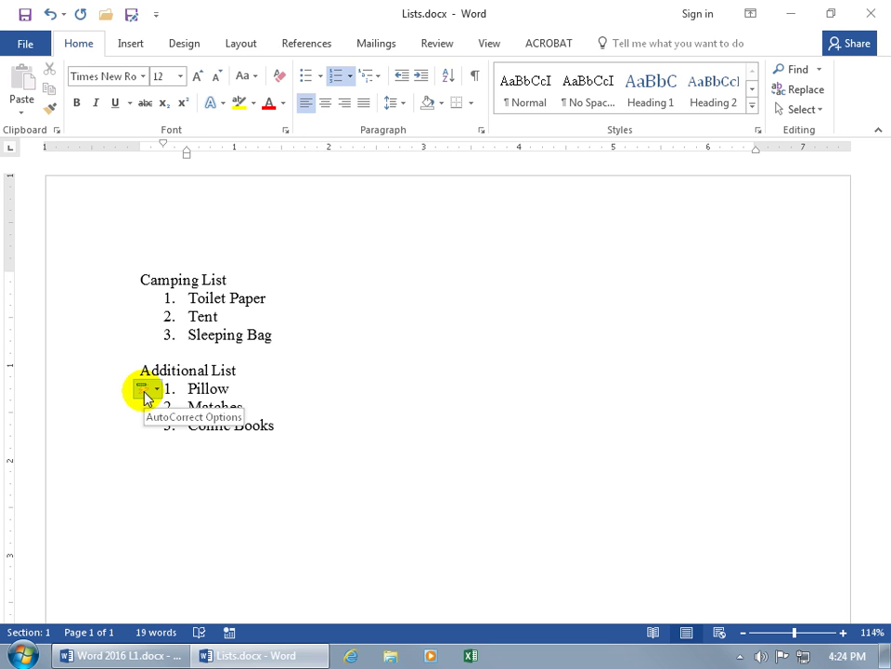
pyautogui.click(156, 396)
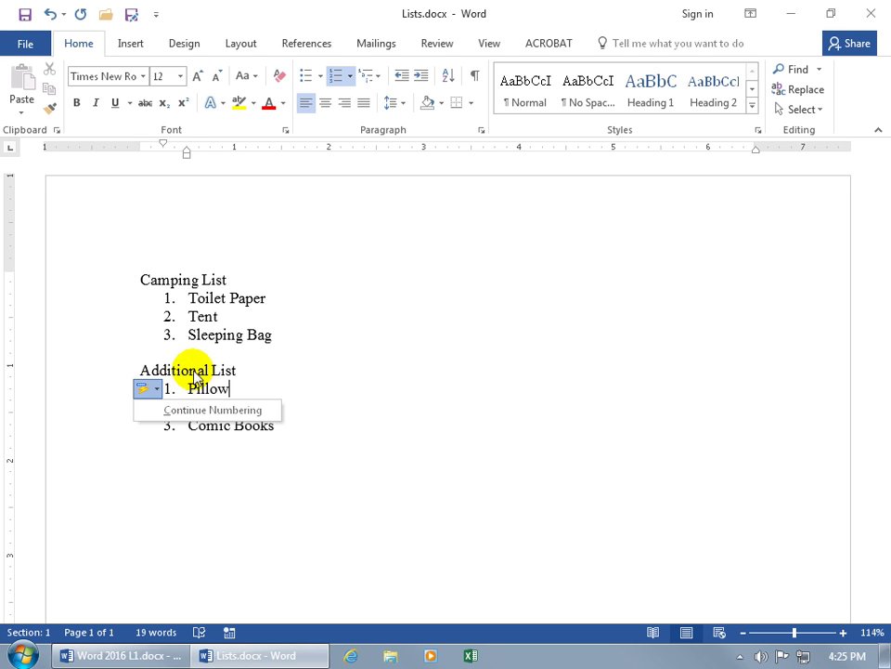
pyautogui.click(185, 409)
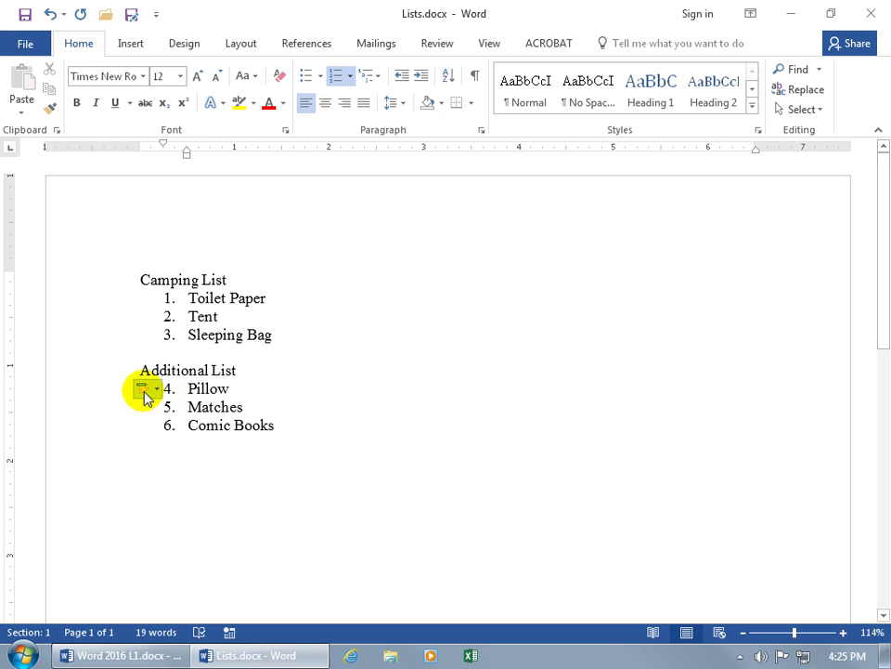
pyautogui.click(145, 395)
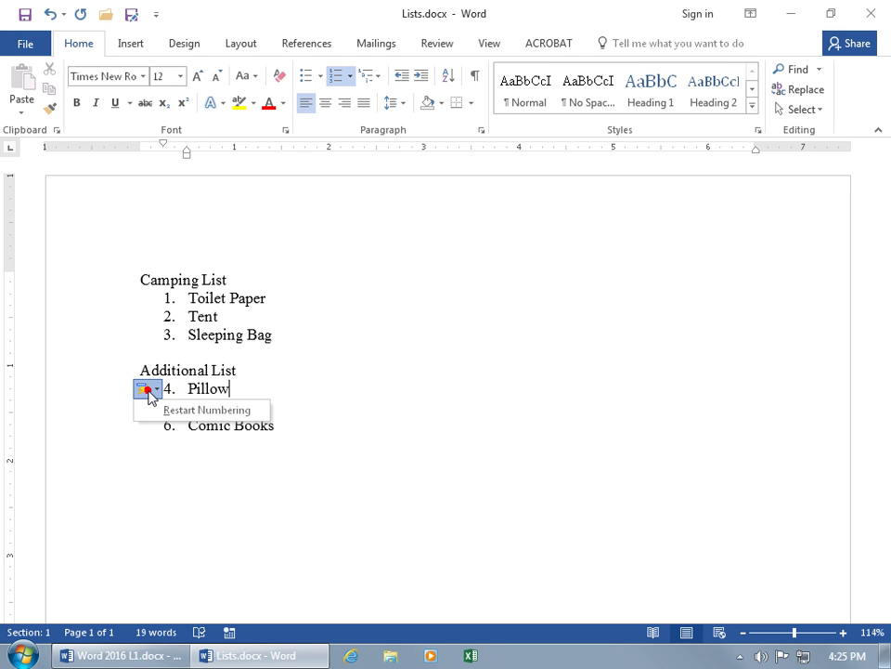
pyautogui.click(169, 409)
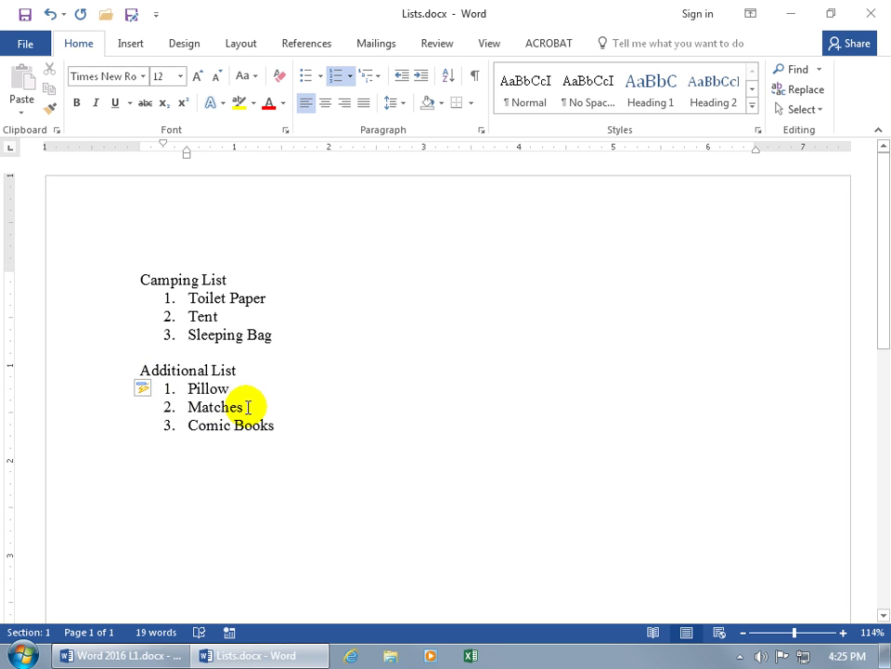
pyautogui.click(159, 404)
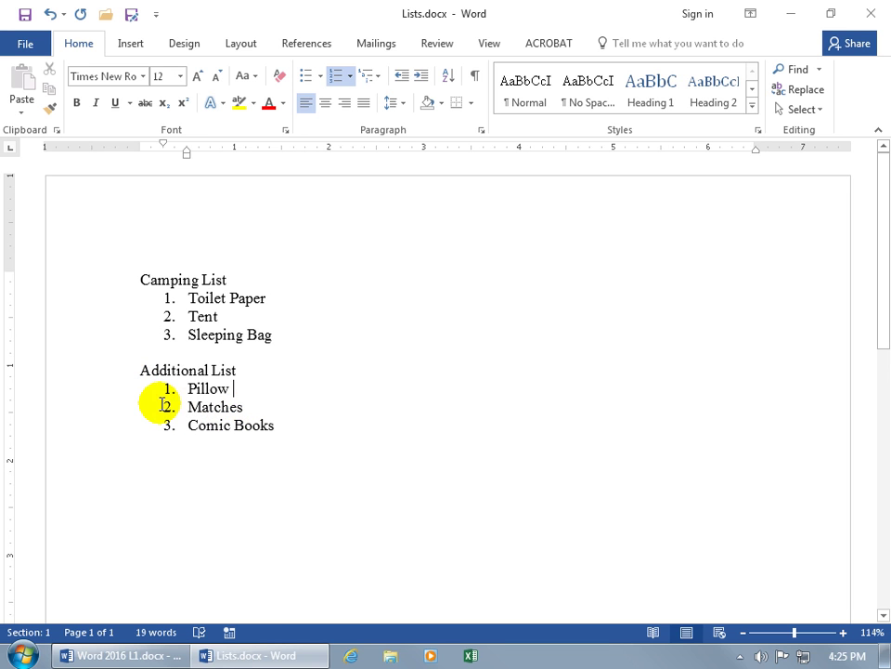
pyautogui.click(193, 409)
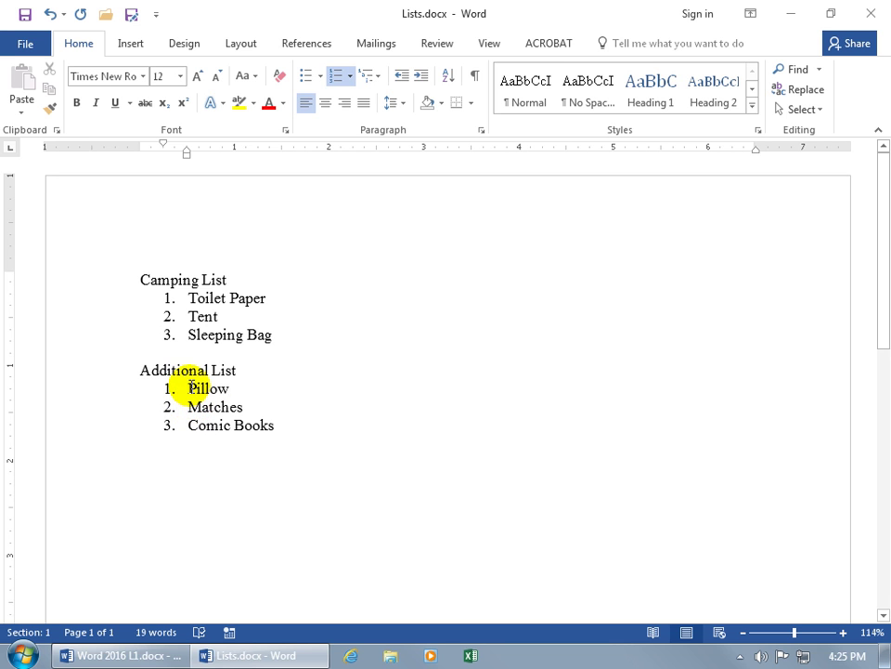
# Step: Apply Continue Numbering to the Pillow item, and return the Additional List's numbering with Restart at 1
pyautogui.rightClick(190, 387)
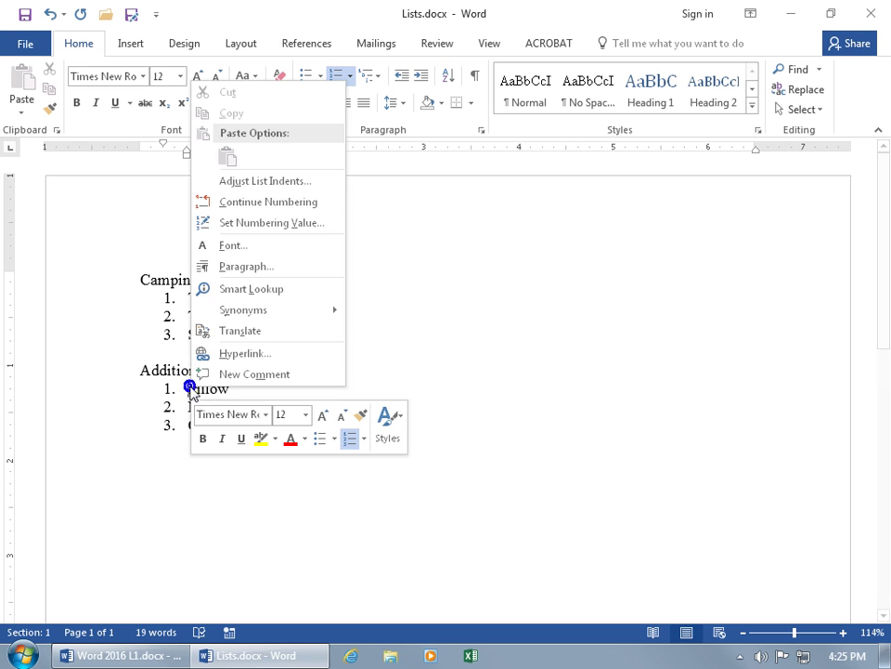
pyautogui.click(269, 203)
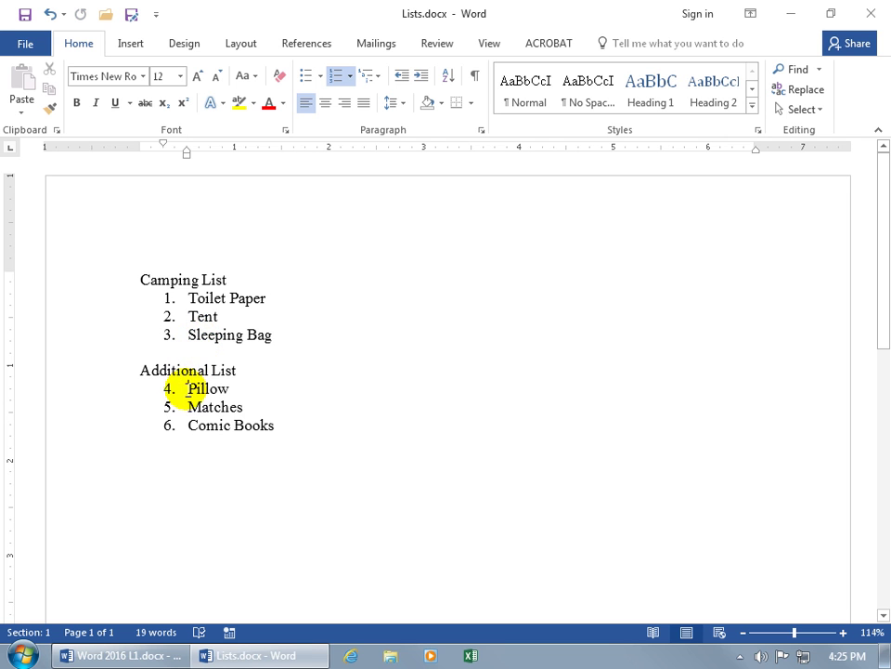
pyautogui.rightClick(187, 390)
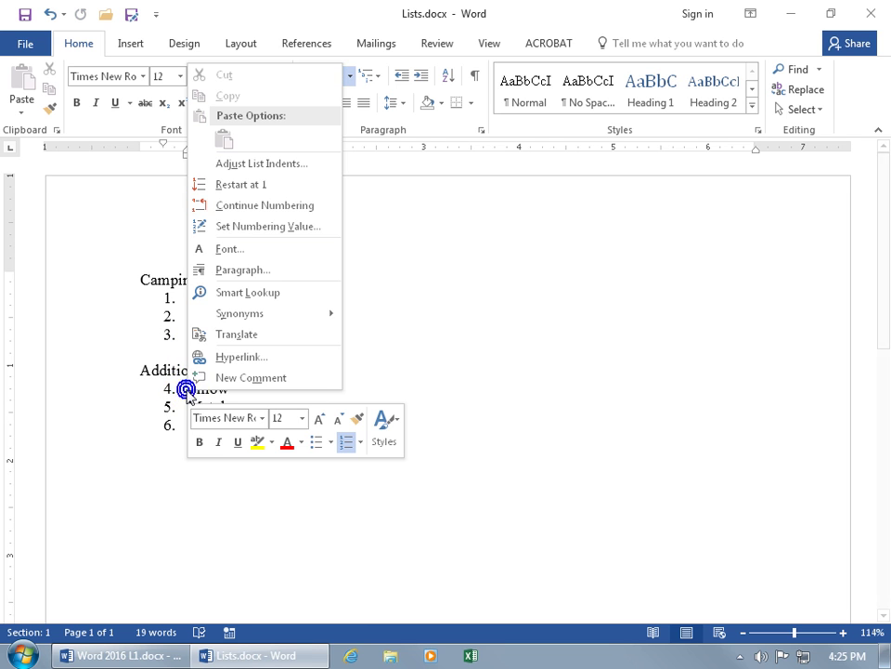
pyautogui.click(239, 185)
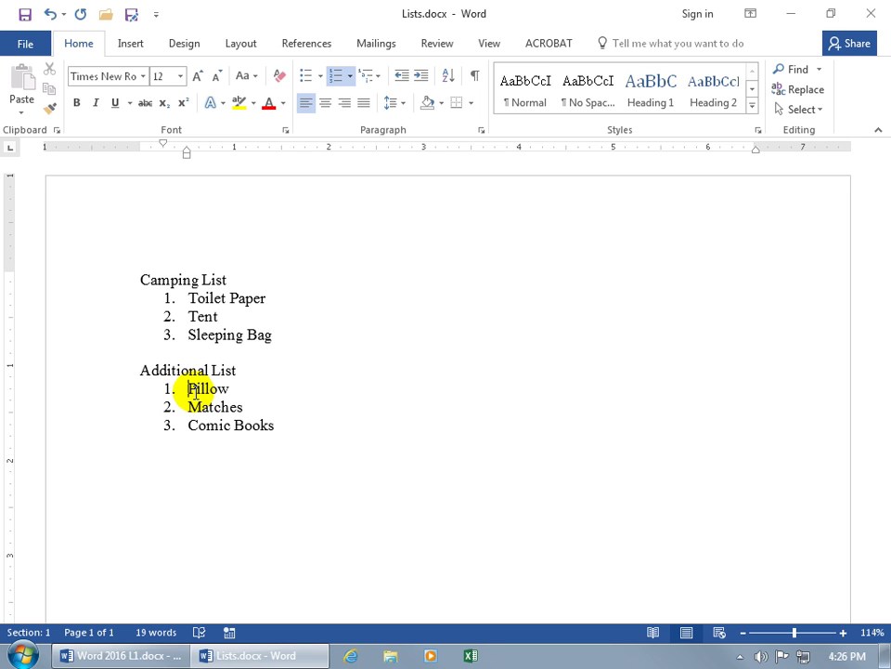
# Step: Show the paragraph marks and other hidden formatting symbols in the document
pyautogui.click(476, 78)
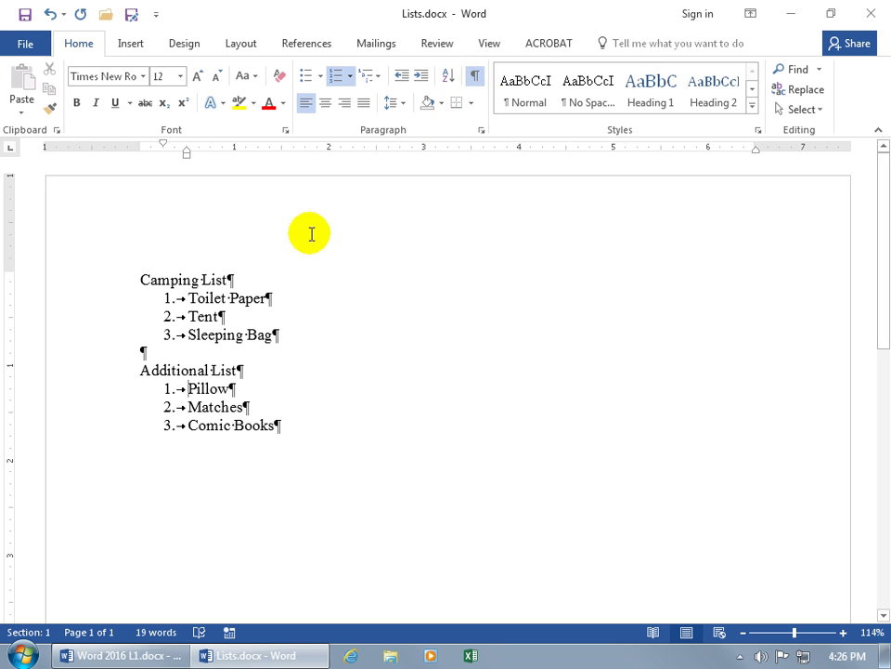
# Step: Remove the paragraph break between Toilet Paper and Tent, and split them back into separate numbered items
pyautogui.click(267, 299)
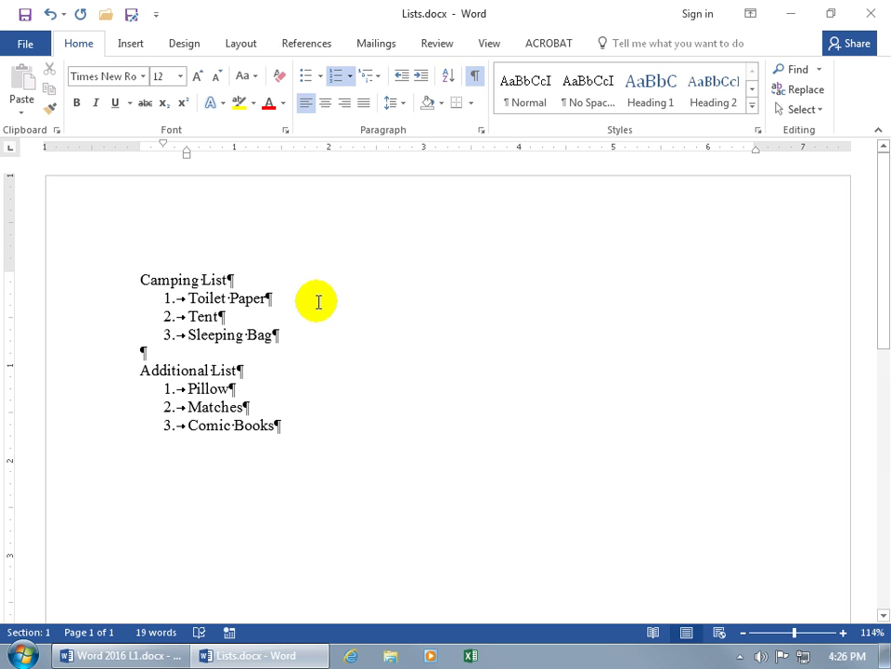
pyautogui.press('Delete')
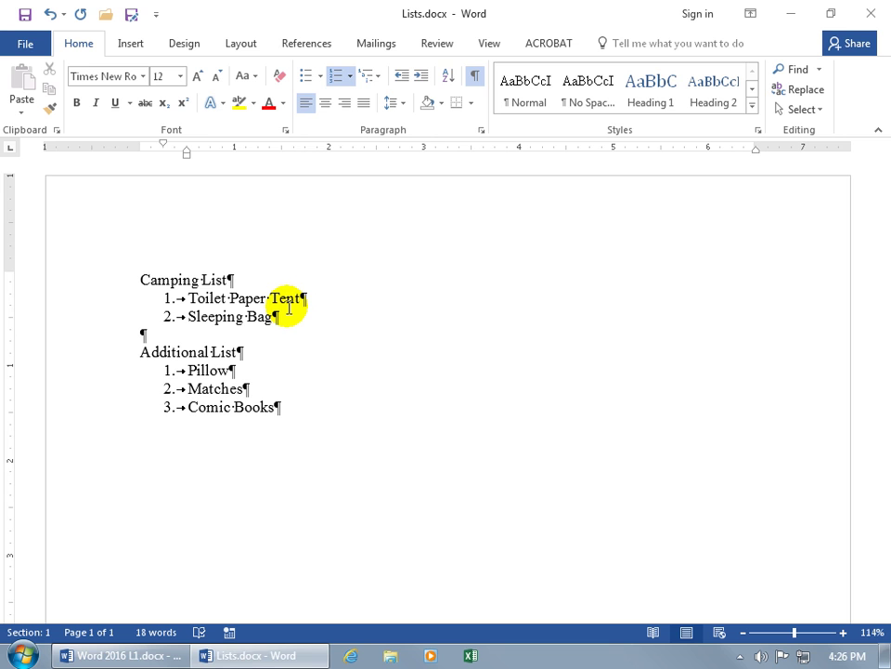
pyautogui.press('BackSpace')
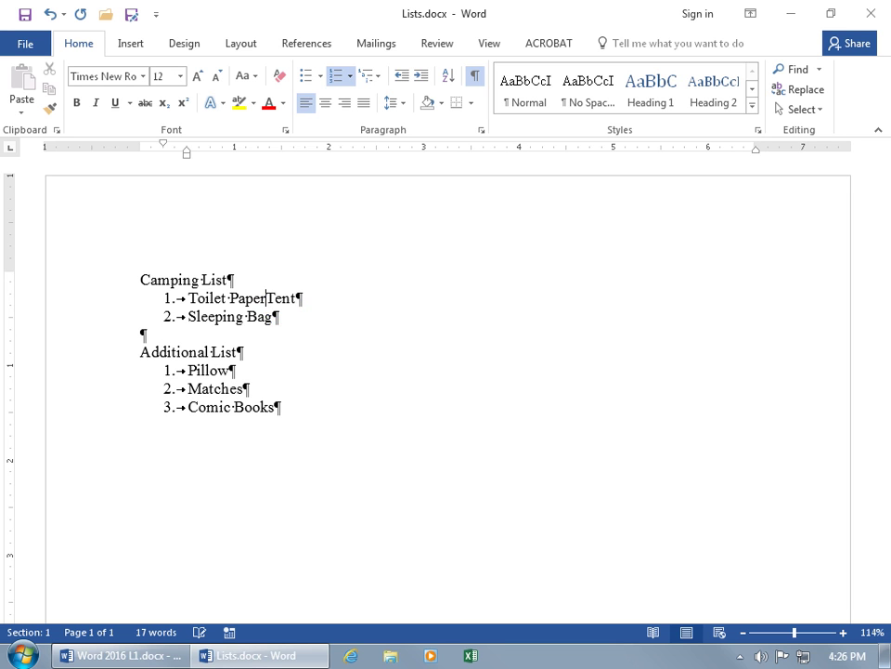
pyautogui.press('Return')
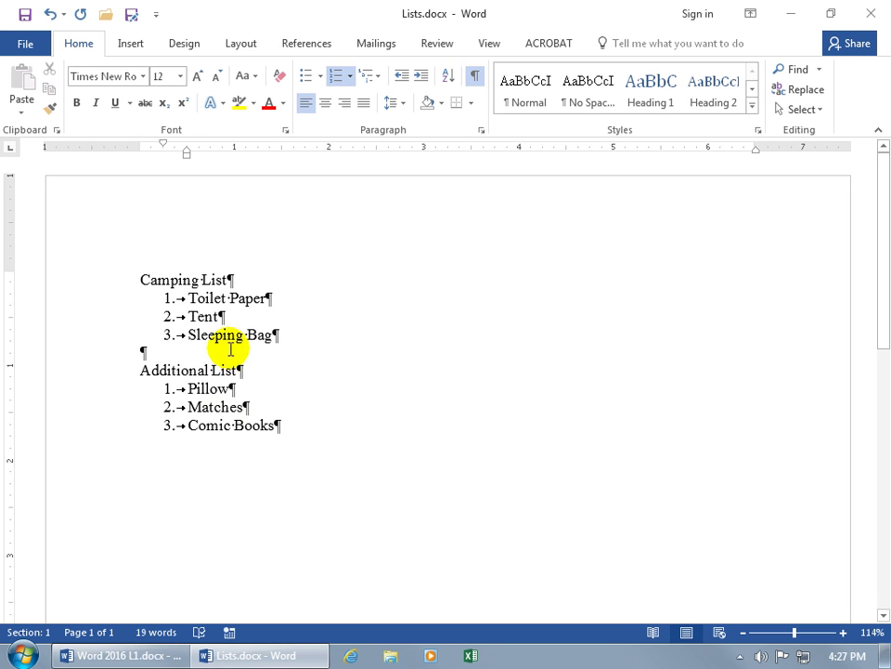
# Step: Hide the formatting symbols and place the cursor in the Pillow item of the Additional List
pyautogui.click(475, 78)
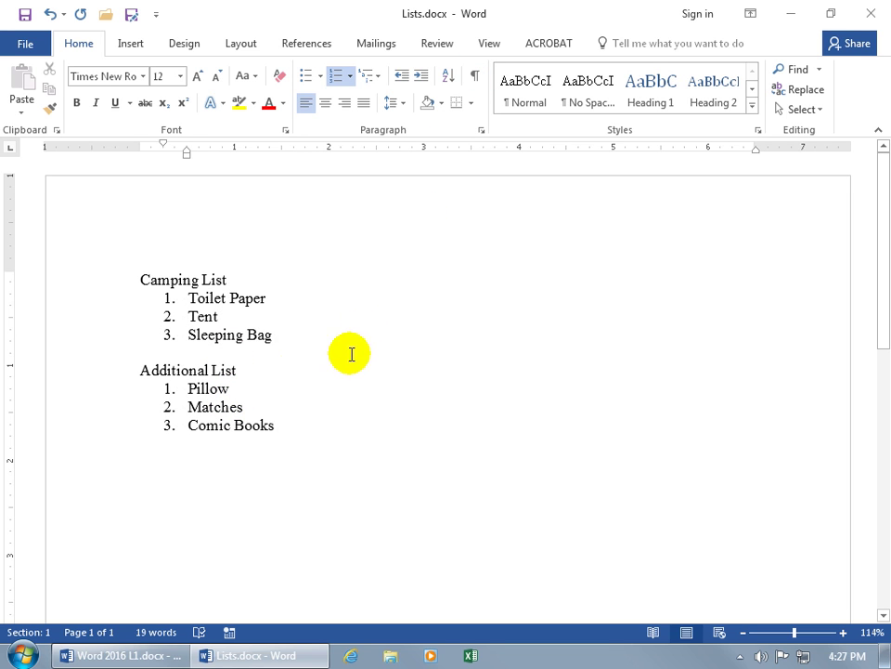
pyautogui.moveTo(189, 388); pyautogui.dragTo(254, 426)
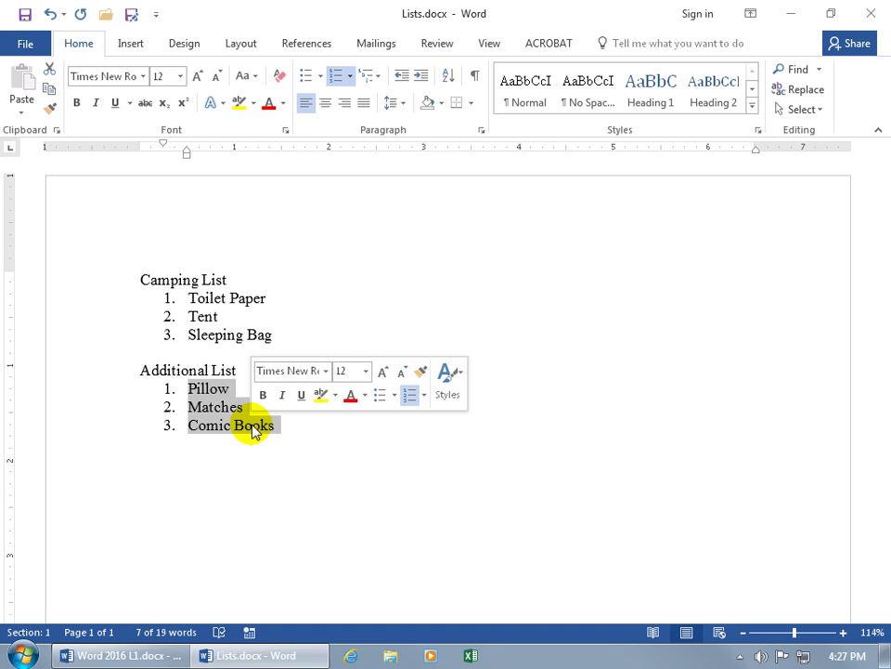
pyautogui.click(198, 405)
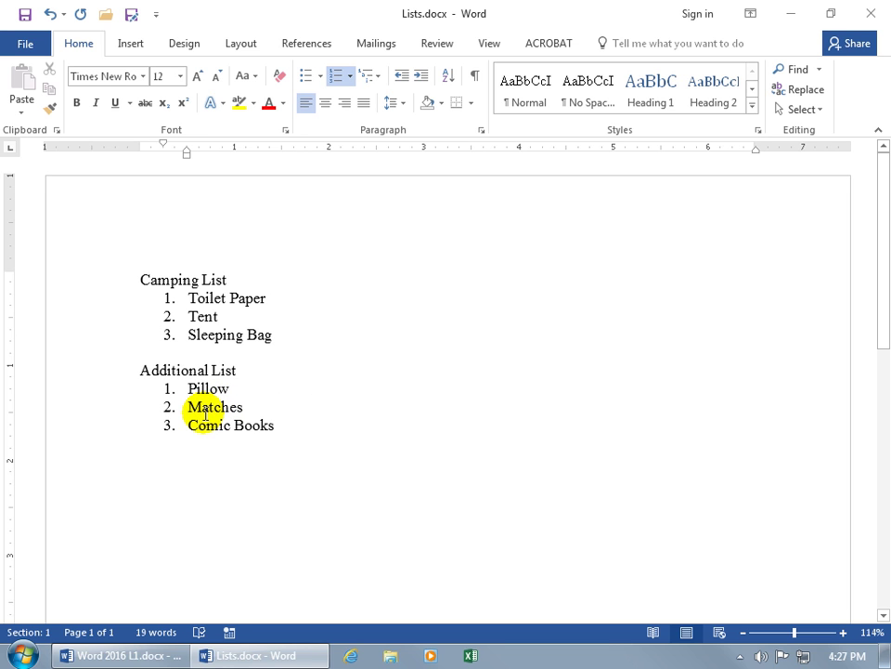
pyautogui.click(206, 427)
pyautogui.click(199, 388)
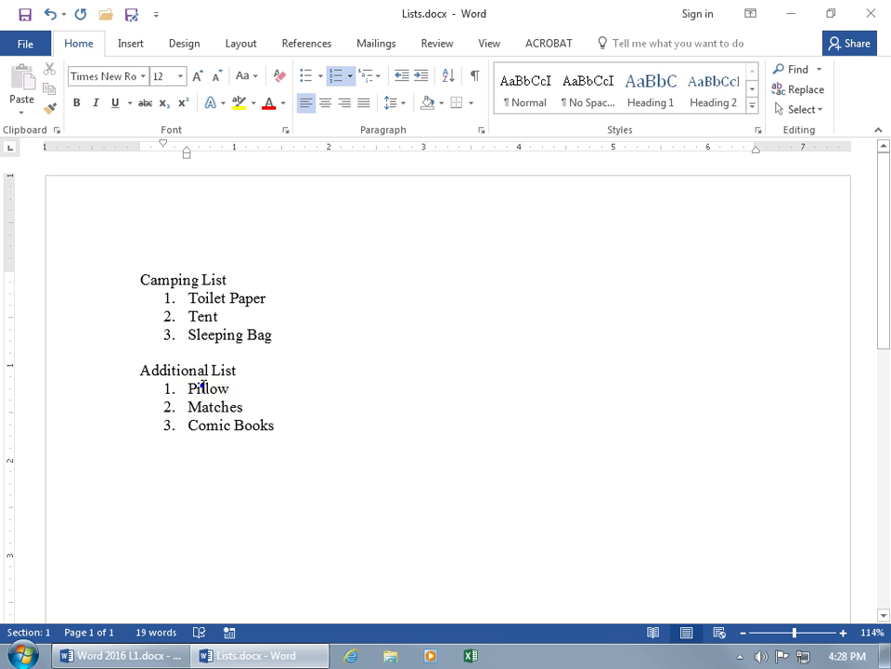
pyautogui.rightClick(203, 388)
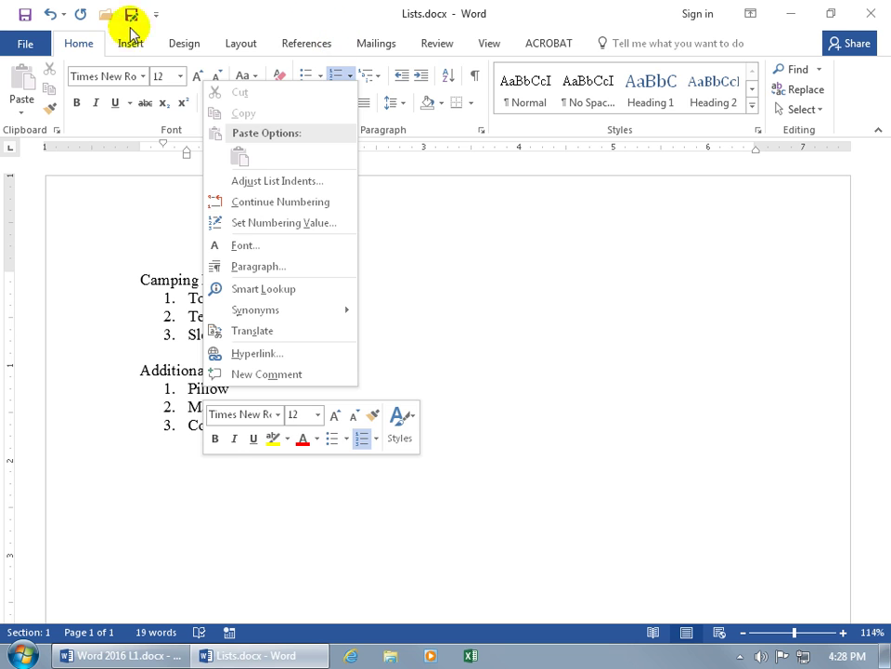
pyautogui.click(89, 42)
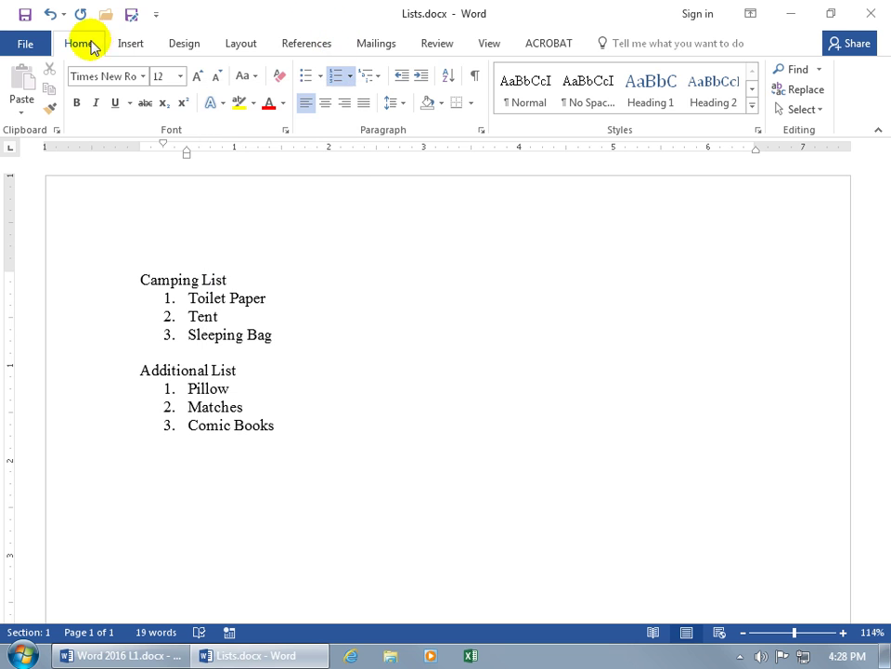
# Step: Start defining a new number format for the Additional List with the 1, 2, 3, ... number style
pyautogui.click(351, 80)
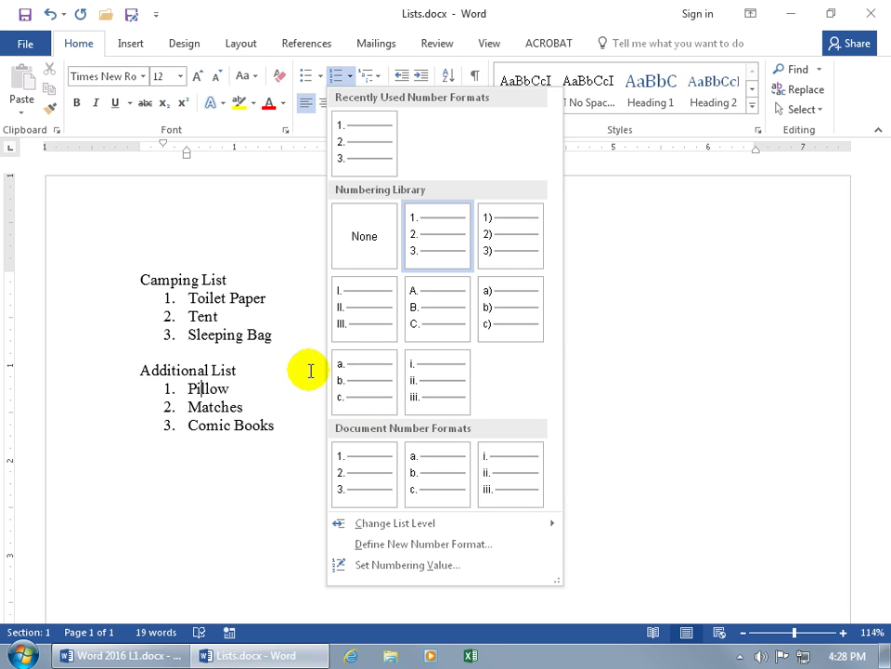
pyautogui.click(406, 546)
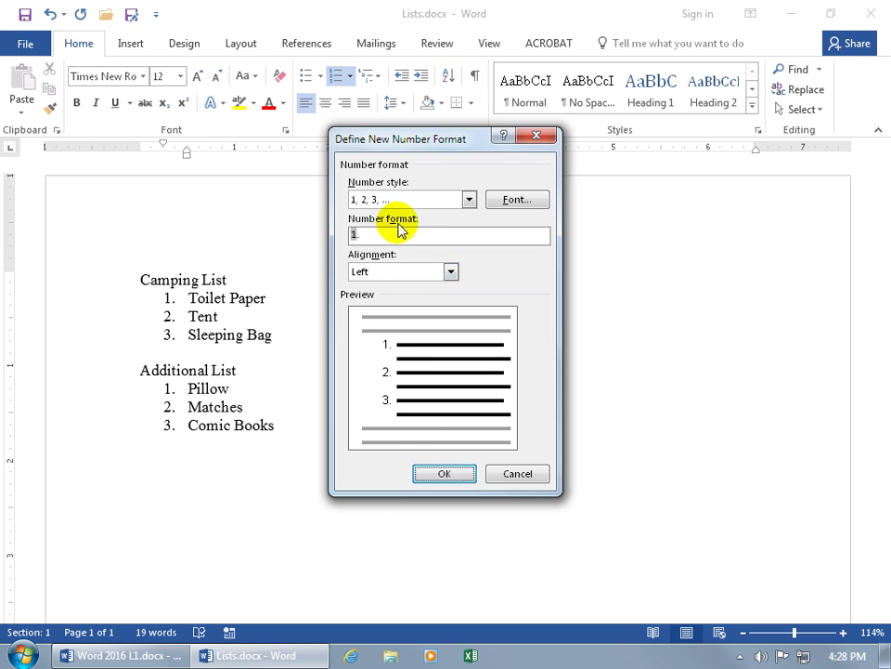
pyautogui.click(469, 200)
pyautogui.moveTo(472, 223)
pyautogui.mouseDown()
pyautogui.moveTo(472, 271)
pyautogui.moveTo(470, 233)
pyautogui.mouseUp()
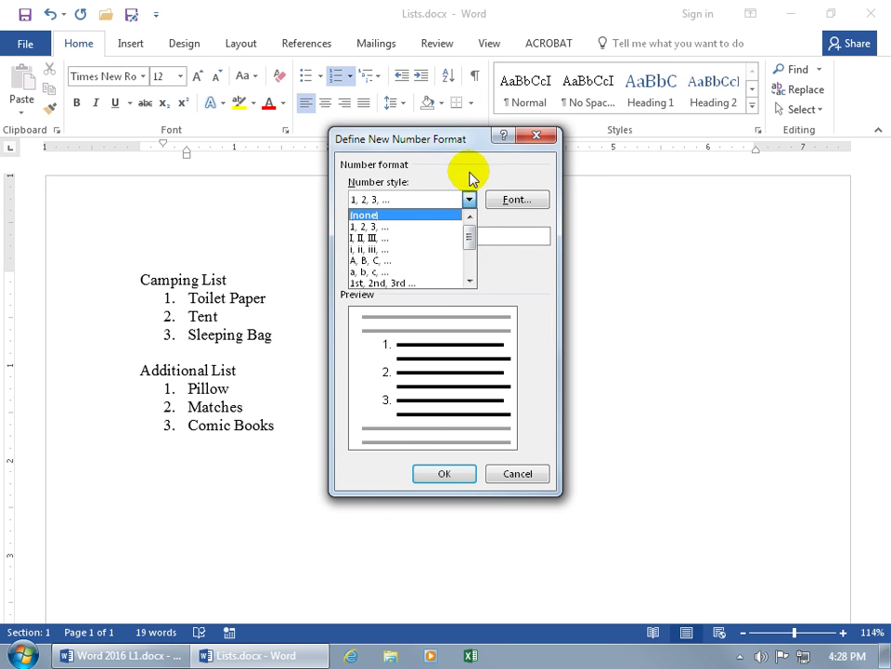
pyautogui.click(423, 227)
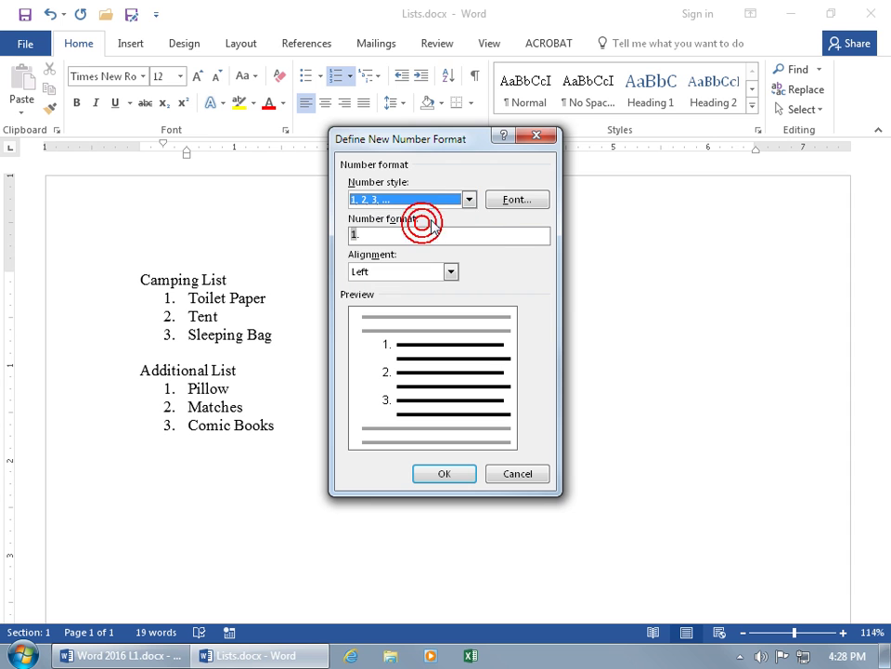
# Step: Set the font of the new format's numbers to bold and red
pyautogui.click(509, 201)
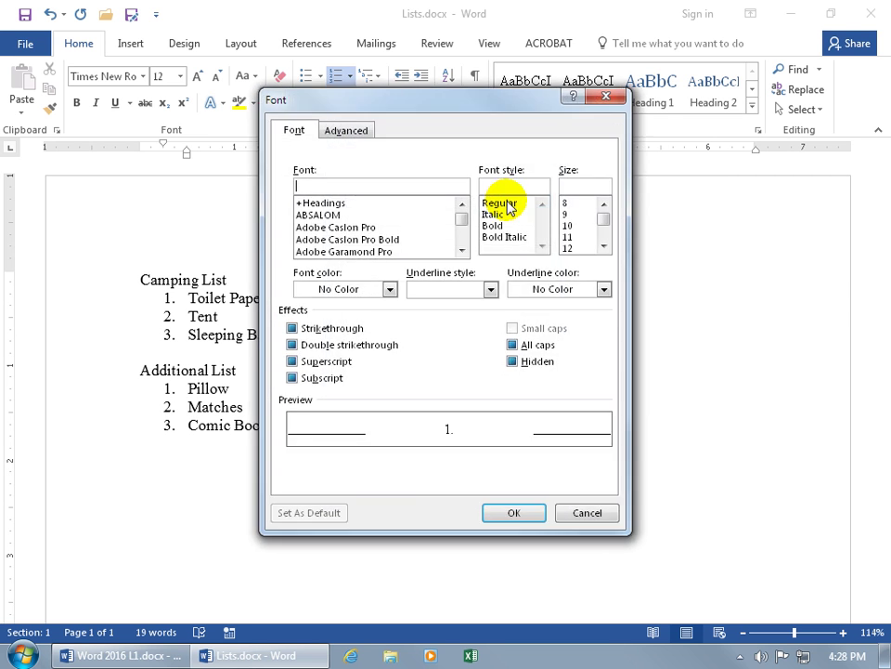
pyautogui.click(493, 225)
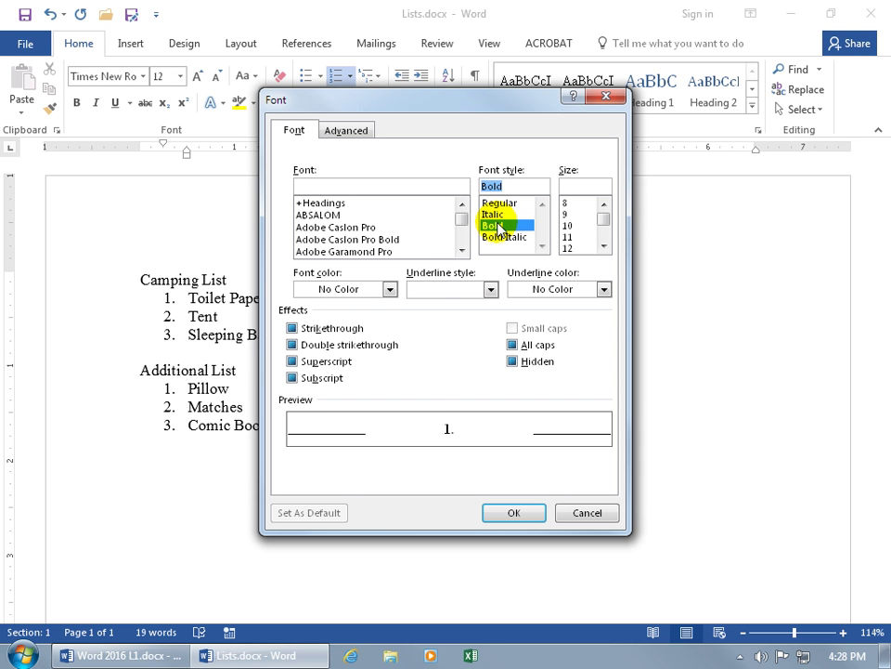
pyautogui.click(390, 289)
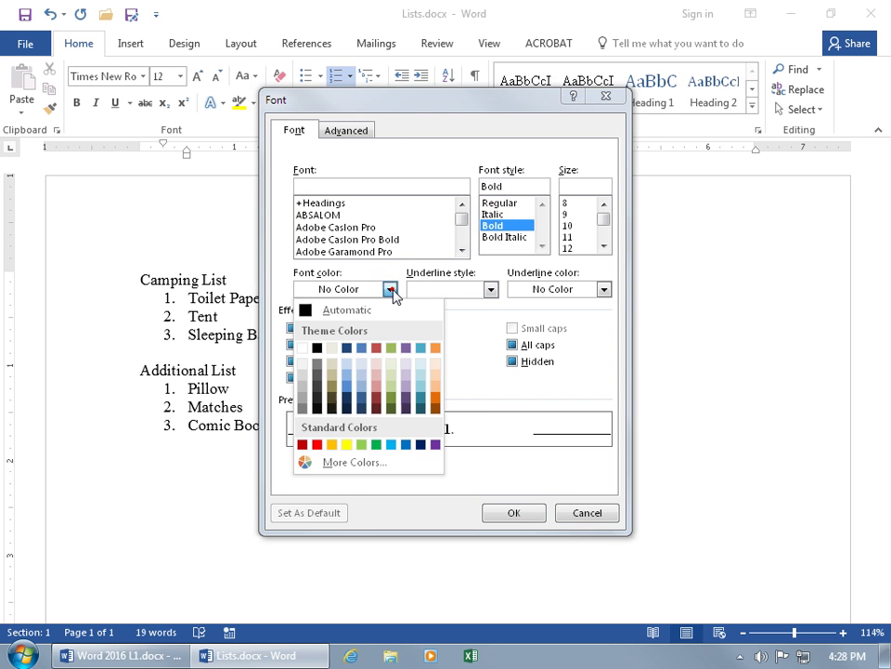
pyautogui.click(315, 445)
pyautogui.click(499, 515)
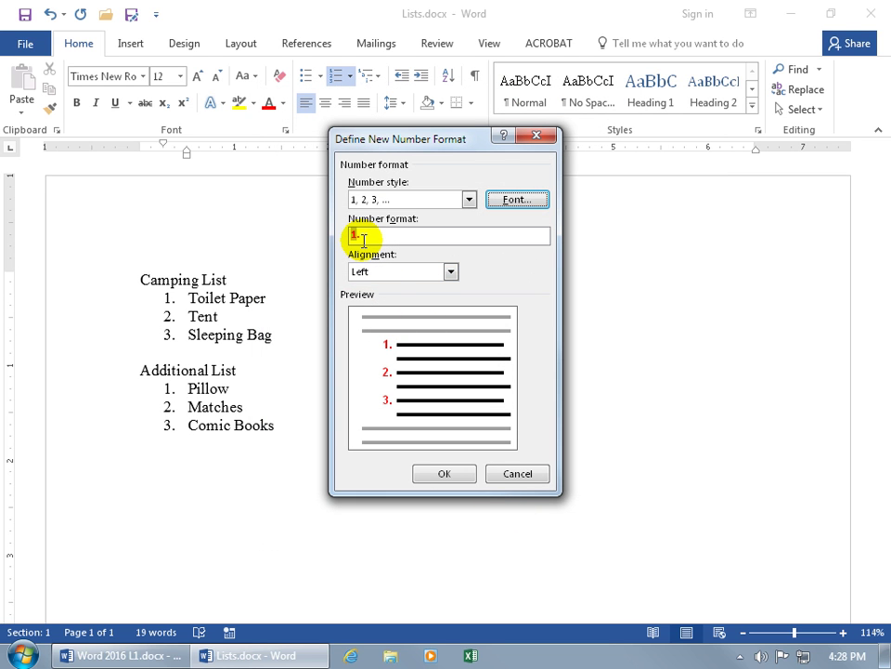
# Step: Replace the period after the number in the number format so that it reads "1 ex."
pyautogui.click(363, 239)
pyautogui.press('BackSpace')
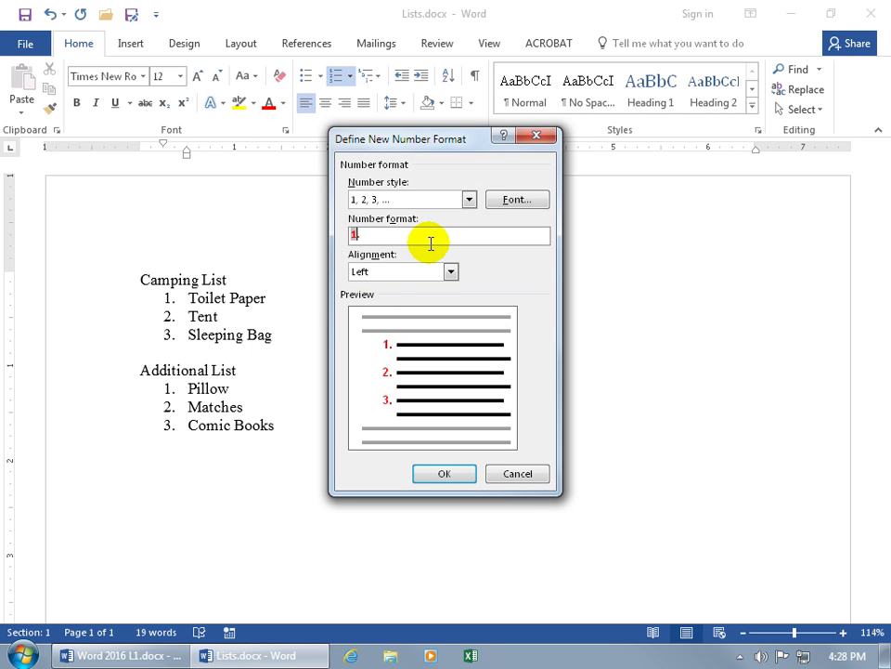
pyautogui.write('ex.')
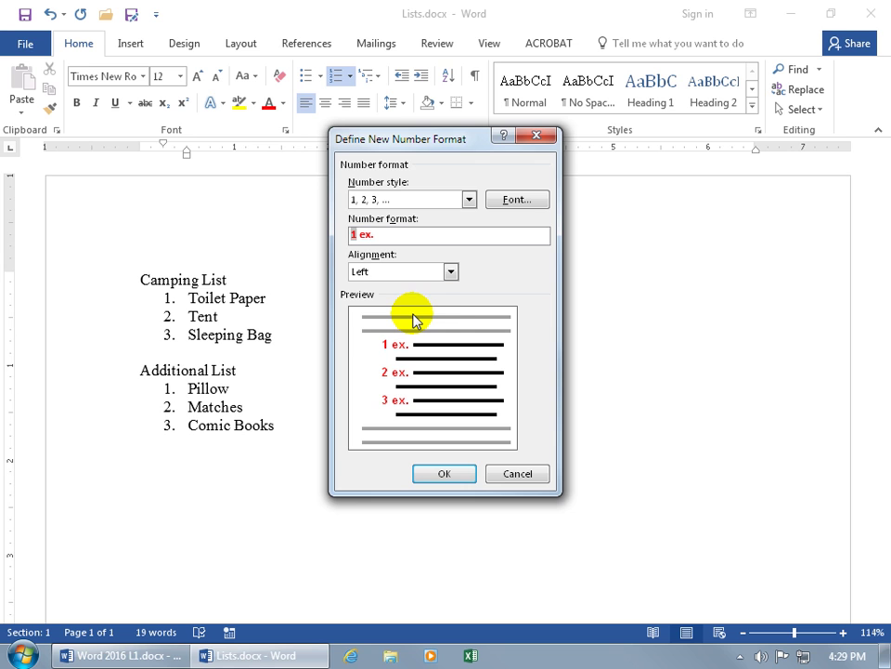
# Step: Try Centered and Right alignment for the numbers, and apply the new format to the Additional List with Left alignment
pyautogui.click(451, 272)
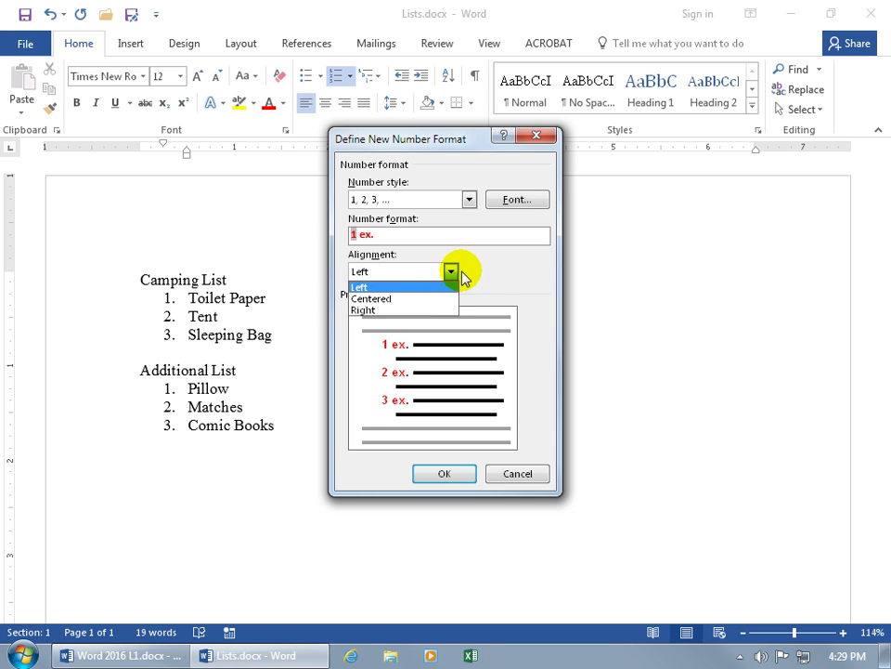
pyautogui.click(423, 298)
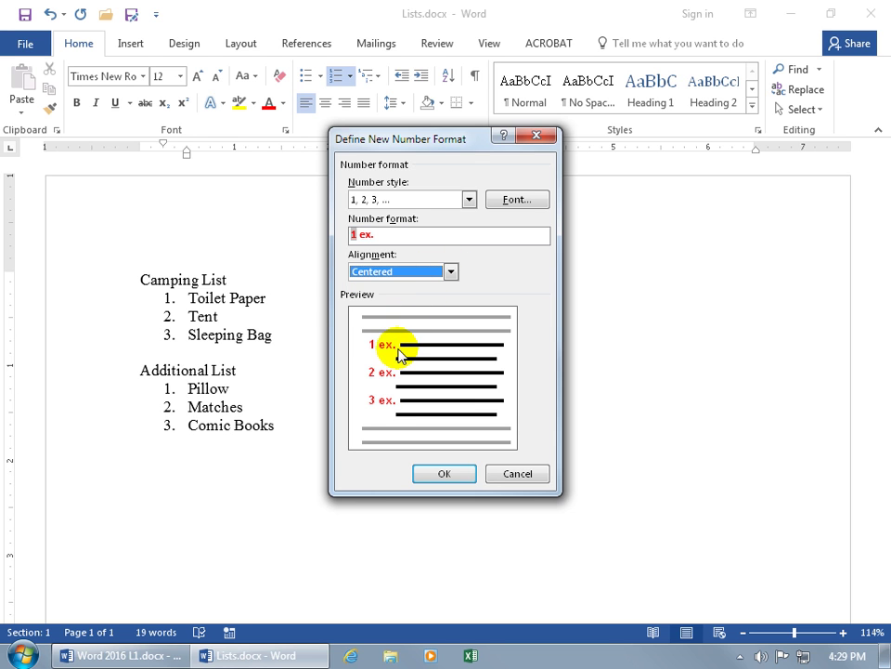
pyautogui.click(450, 272)
pyautogui.click(430, 310)
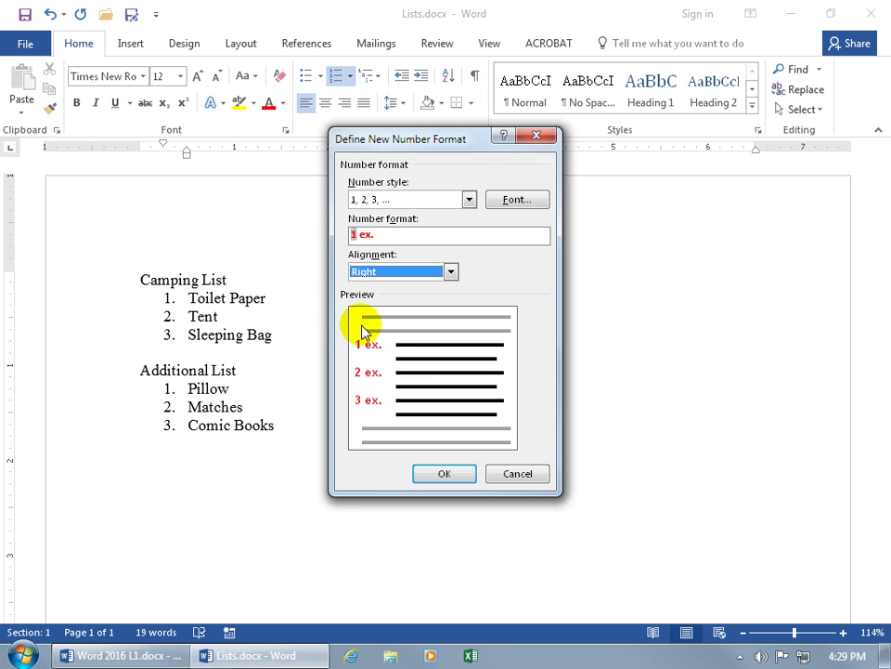
pyautogui.click(450, 272)
pyautogui.click(431, 289)
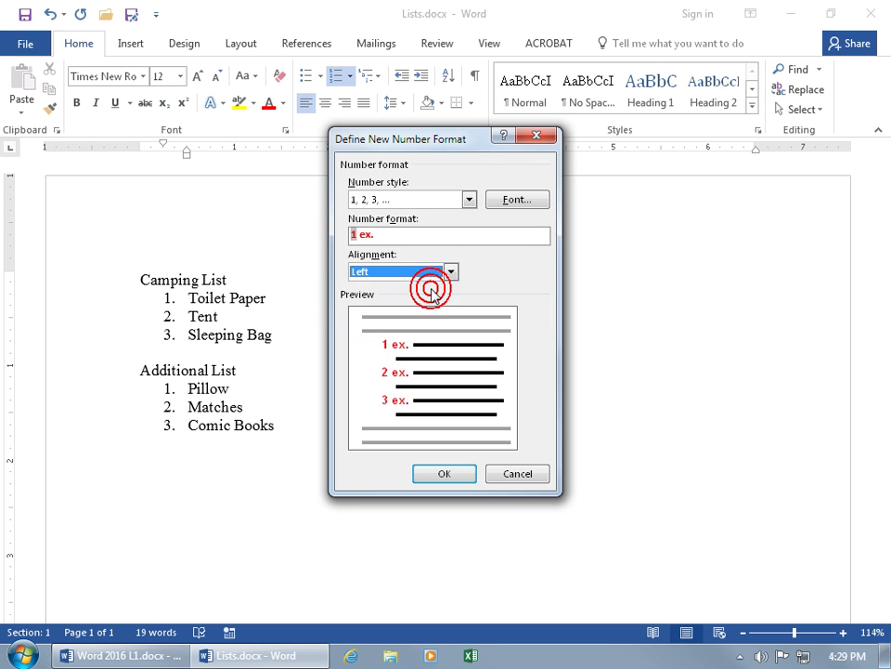
pyautogui.click(442, 474)
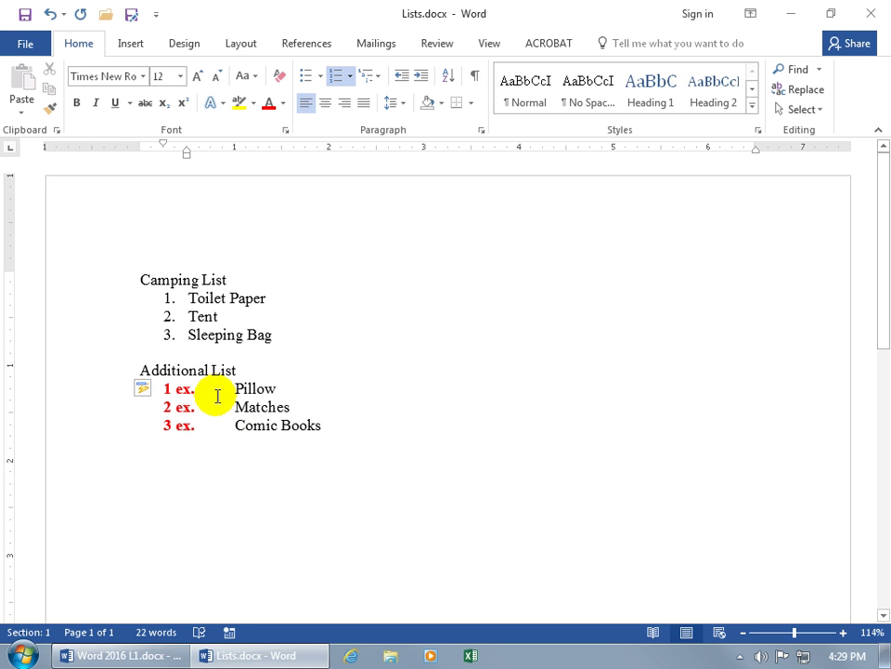
# Step: Show the formatting symbols and adjust the Additional List's hanging indent to about 0.7 inch and first-line indent to about 0.25 inch
pyautogui.click(473, 75)
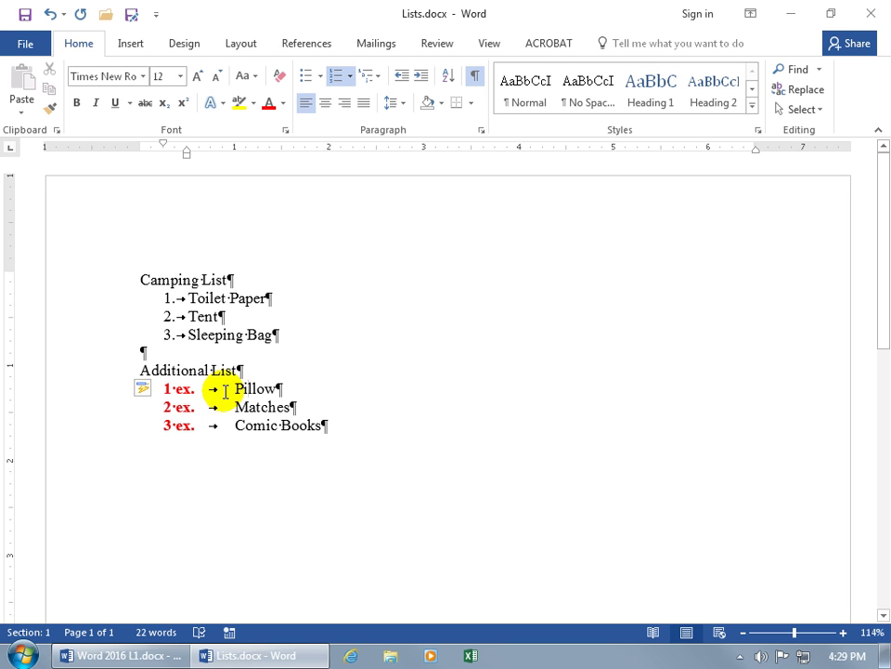
pyautogui.moveTo(270, 424); pyautogui.dragTo(228, 390)
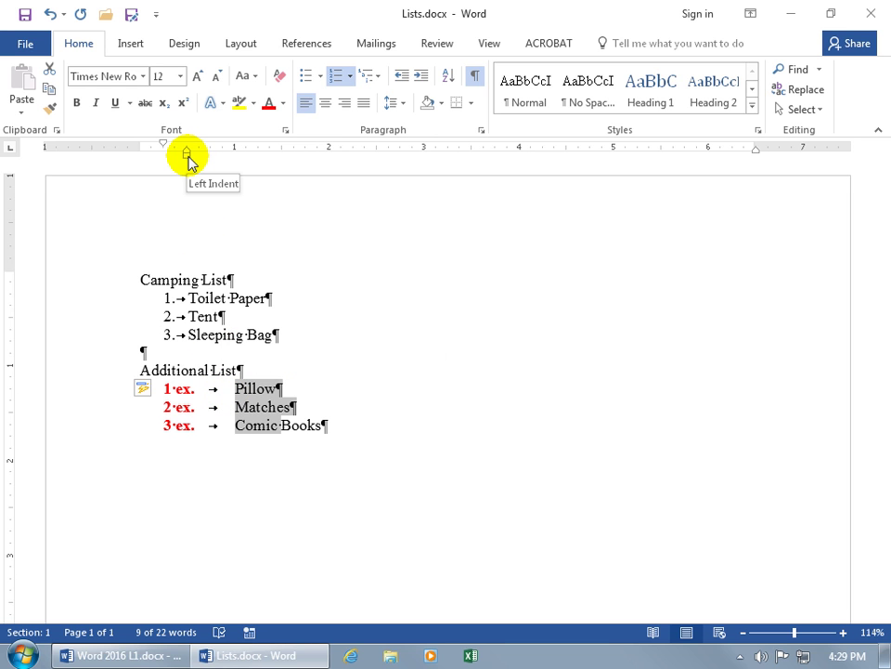
pyautogui.moveTo(190, 161); pyautogui.dragTo(181, 166)
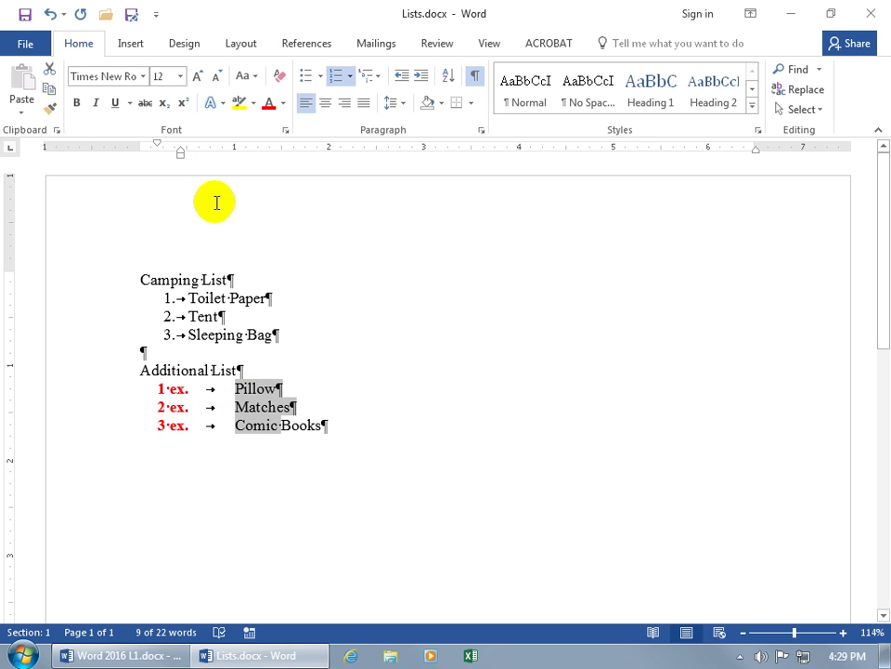
pyautogui.moveTo(181, 157); pyautogui.dragTo(206, 161)
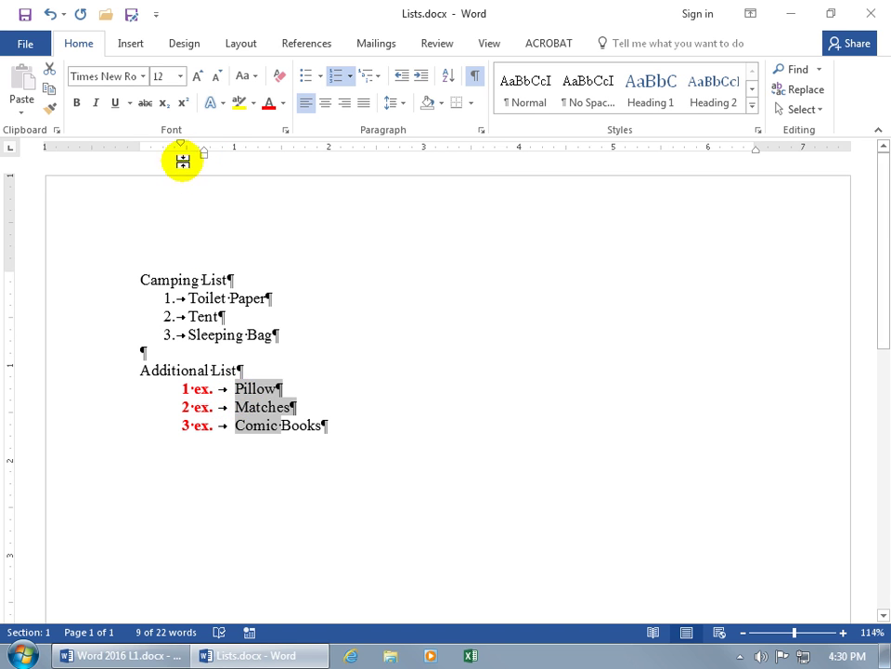
pyautogui.moveTo(182, 149); pyautogui.dragTo(163, 149)
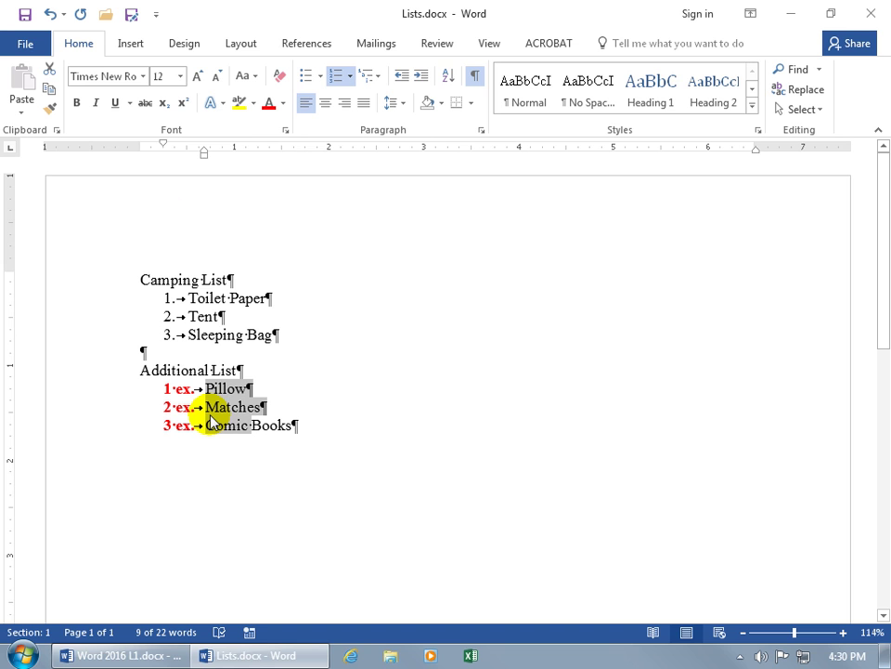
# Step: Undo the Additional List's indent and number format changes, and remove the red "1 ex." format from the numbering library
pyautogui.click(52, 15)
pyautogui.click(53, 15)
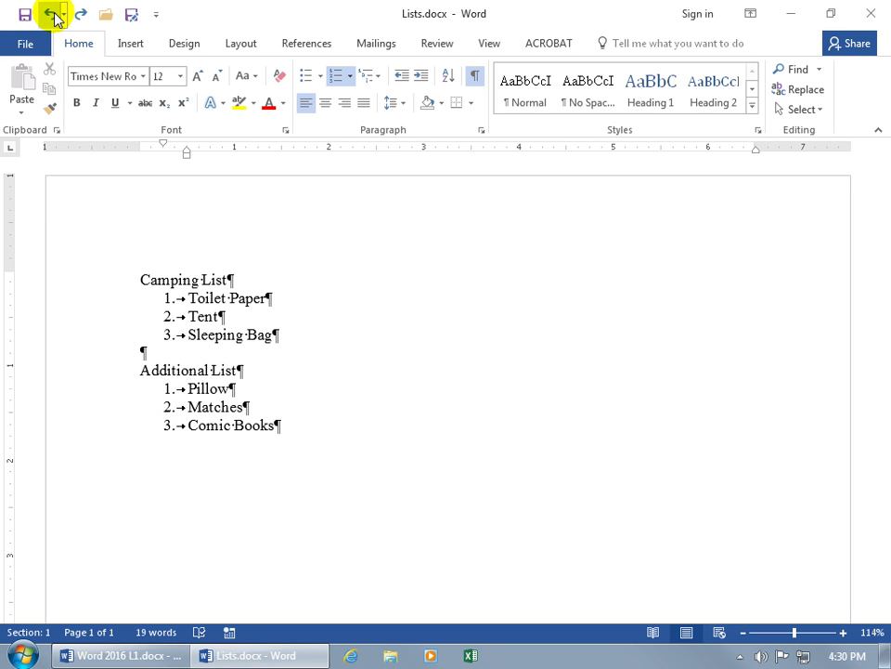
pyautogui.click(203, 385)
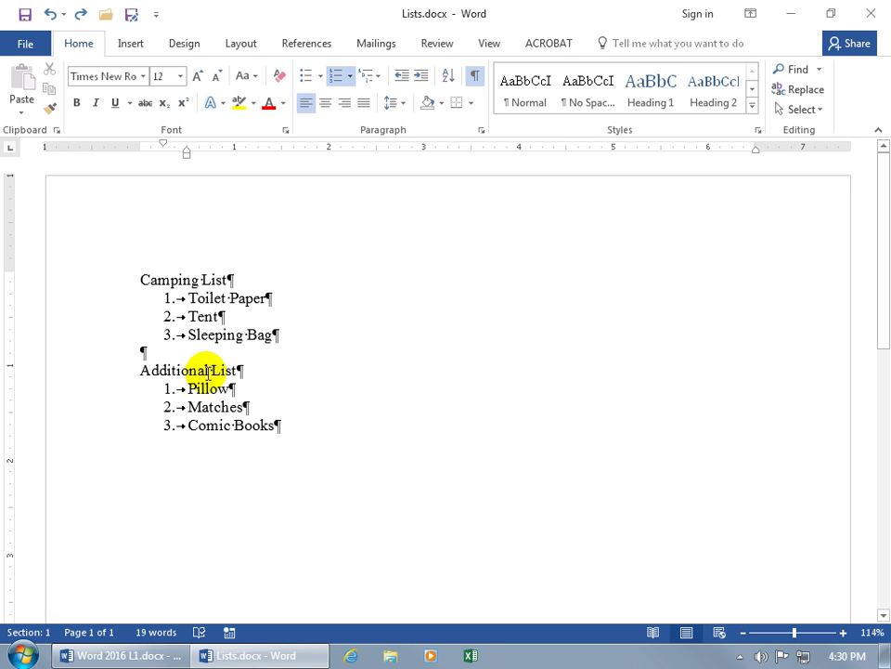
pyautogui.click(350, 76)
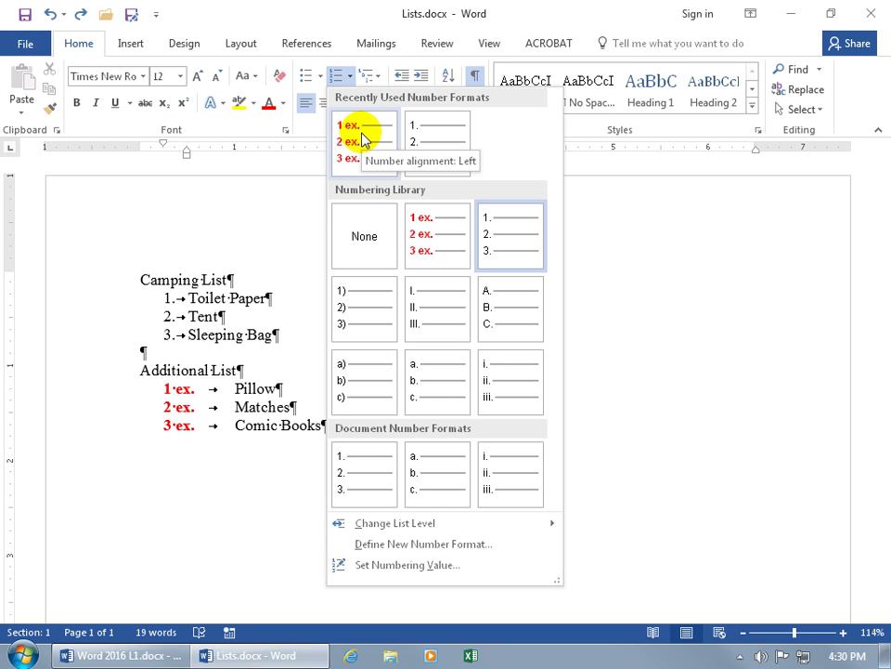
pyautogui.rightClick(440, 244)
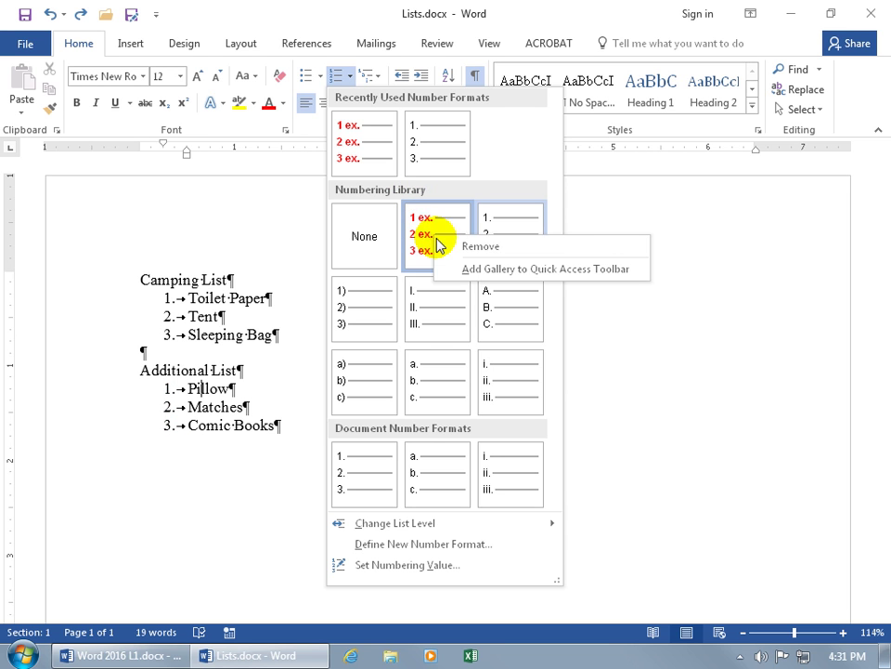
pyautogui.click(457, 247)
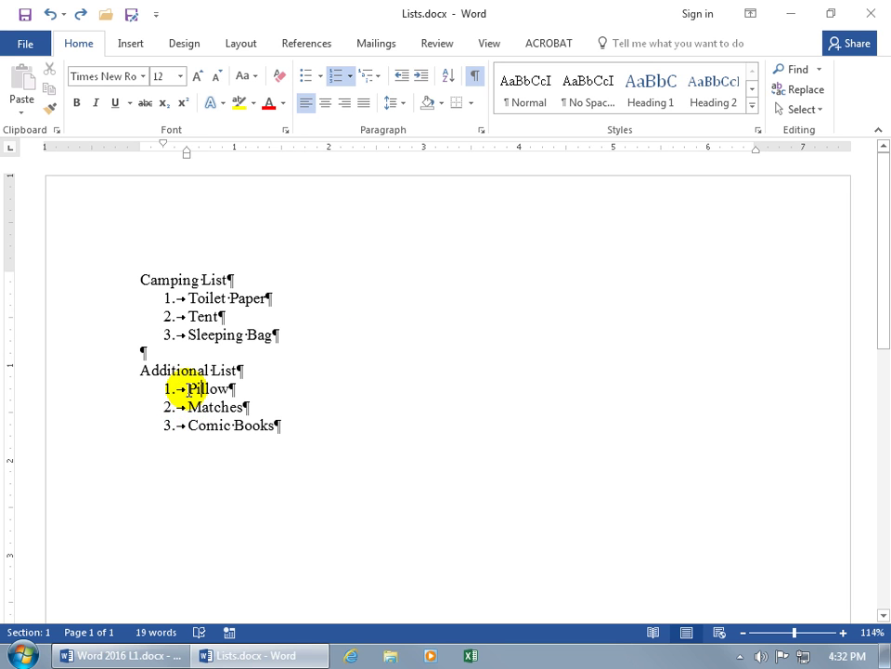
# Step: Set the numbering value of the Matches item in the Additional List to 4, starting a new list
pyautogui.click(187, 407)
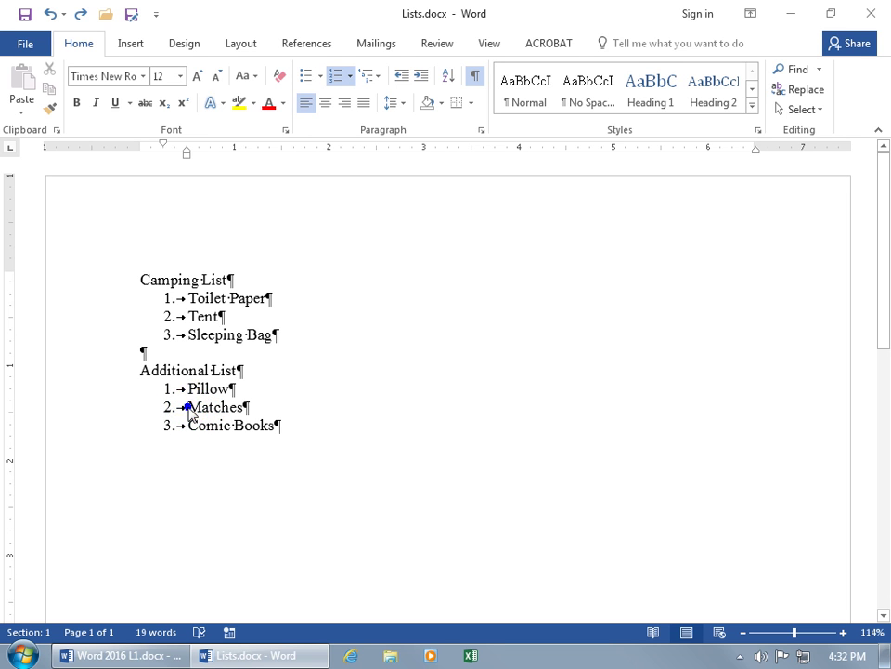
pyautogui.rightClick(189, 407)
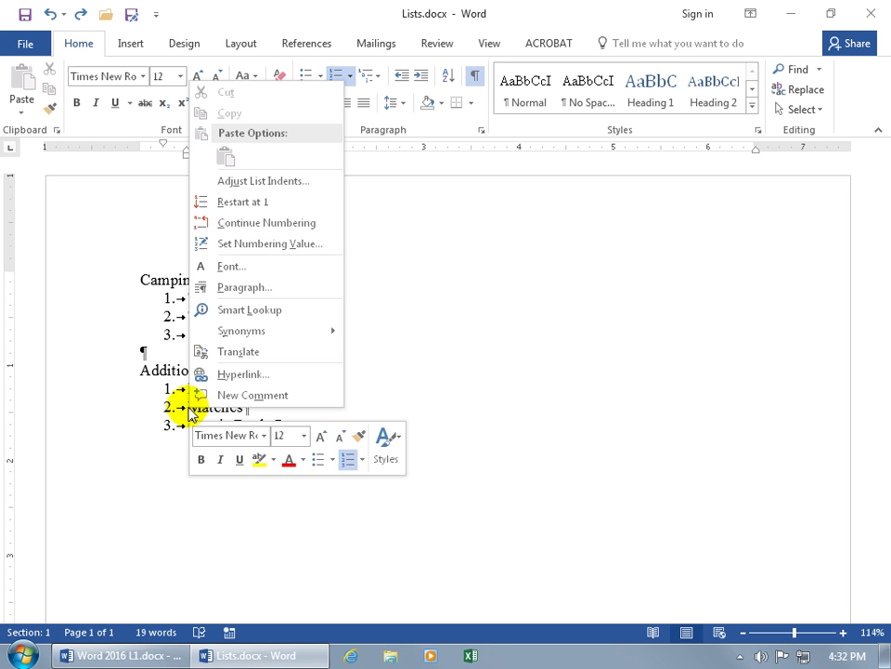
pyautogui.click(248, 244)
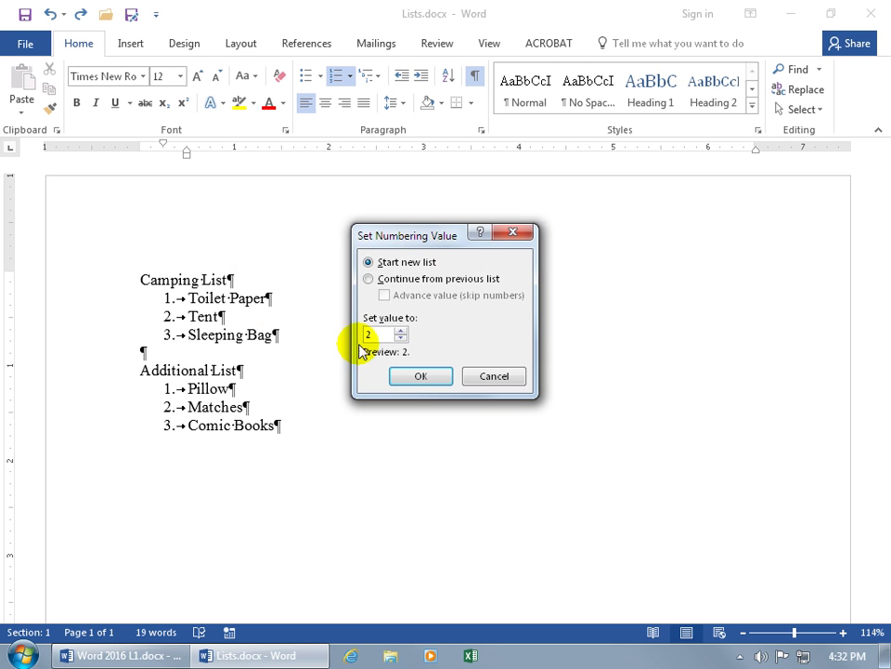
pyautogui.click(401, 331)
pyautogui.click(402, 330)
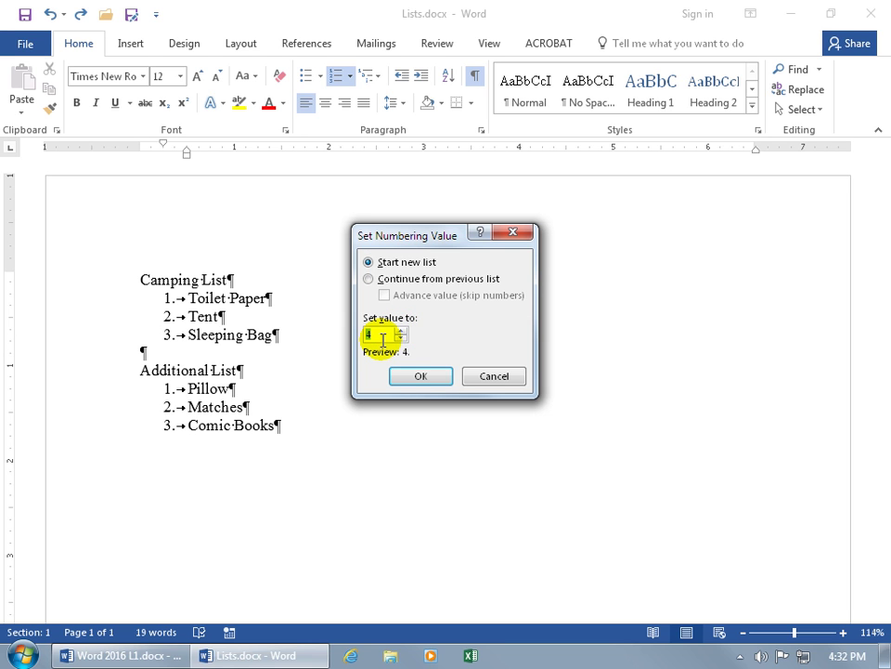
pyautogui.click(421, 376)
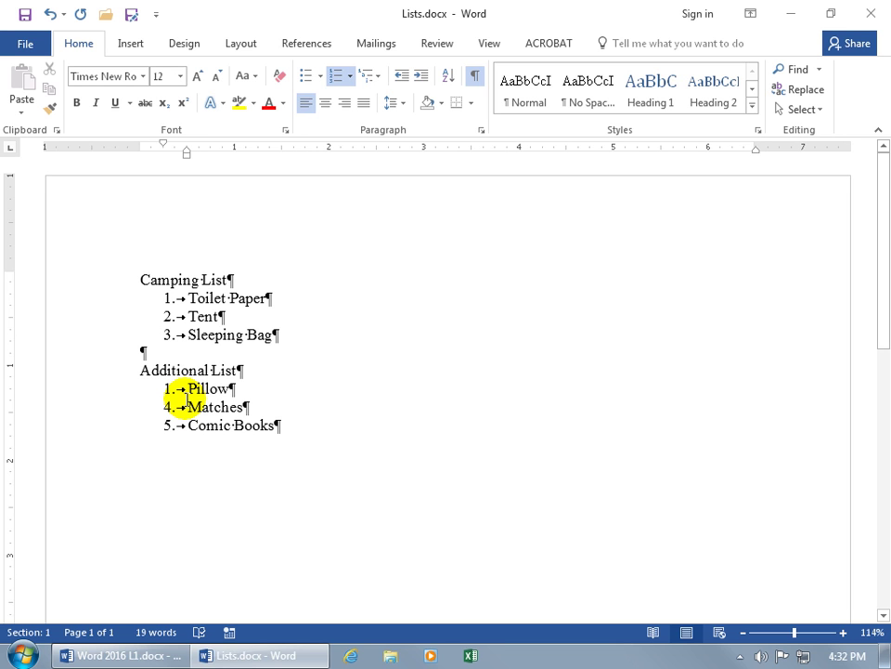
# Step: Add the items Water and Food after Pillow in the Additional List and hide the formatting symbols
pyautogui.click(230, 389)
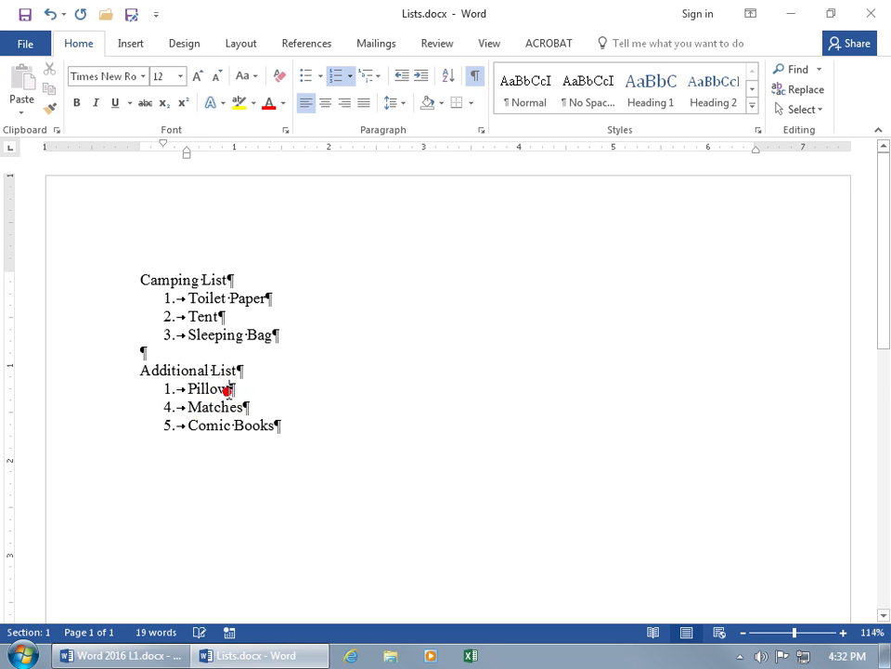
pyautogui.press('Return')
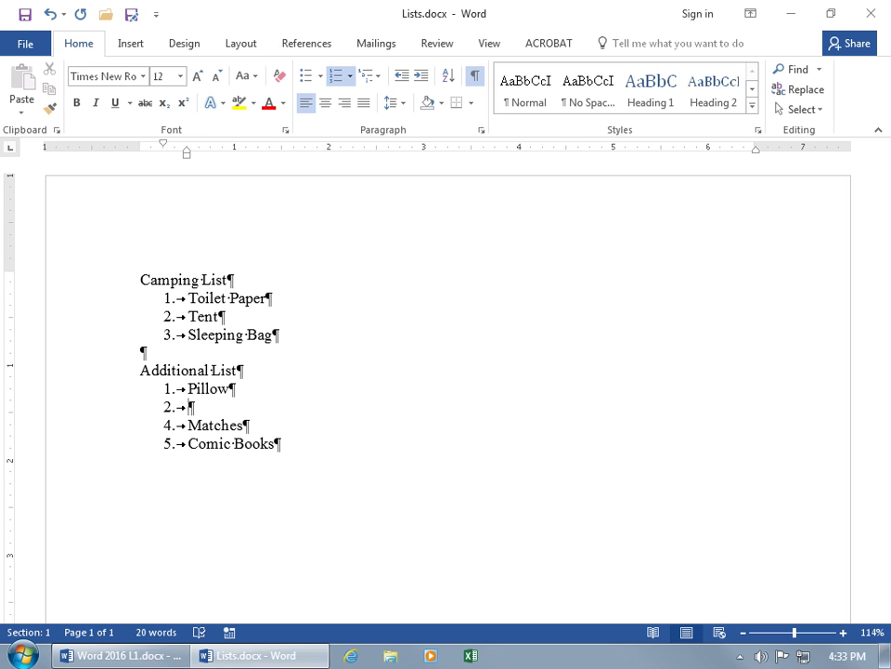
pyautogui.write('Water')
pyautogui.press('Return')
pyautogui.write('Food')
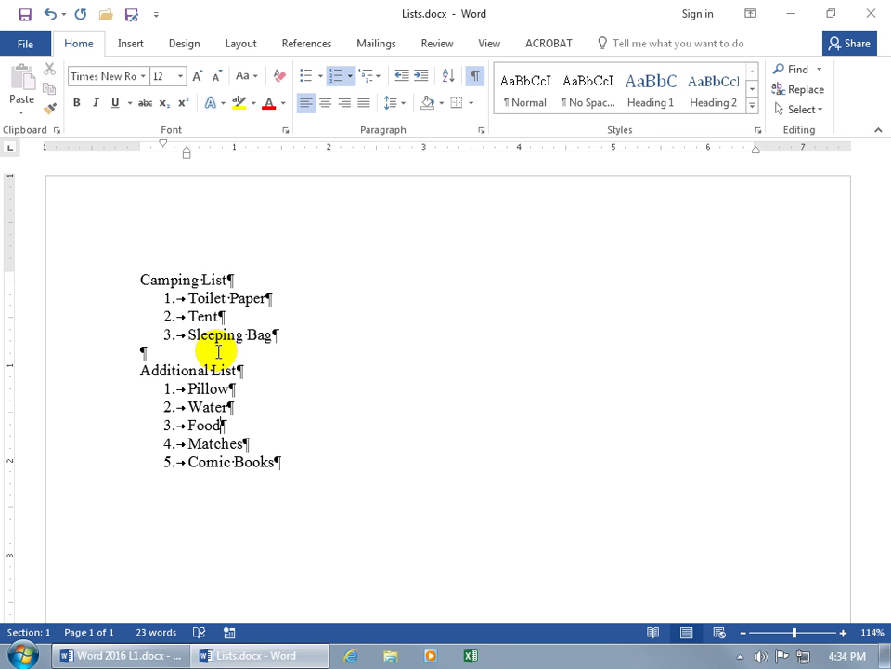
pyautogui.click(474, 75)
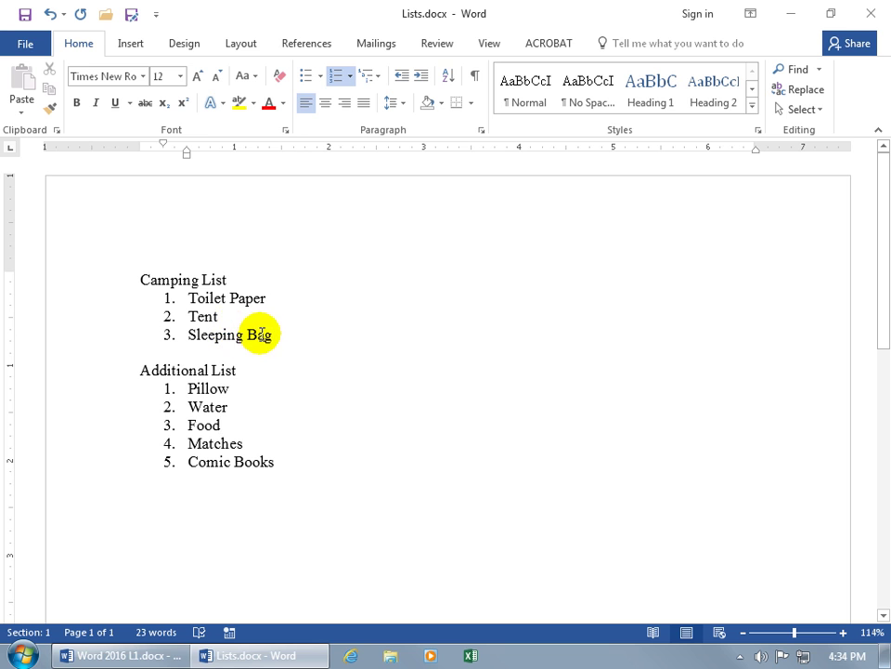
# Step: Convert the Camping List from numbers to round bullets and check the AutoFormat options offered for it
pyautogui.click(206, 318)
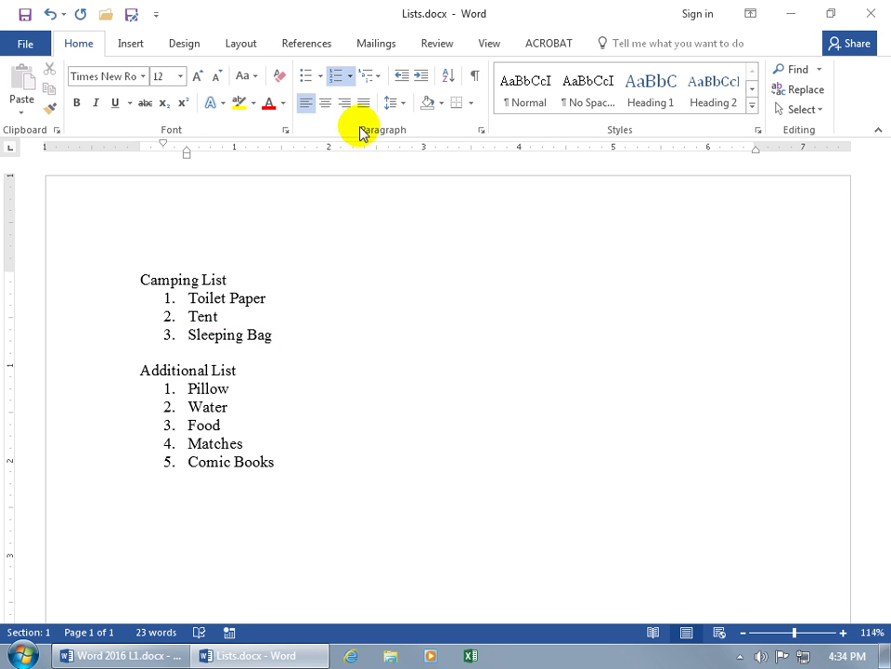
pyautogui.click(307, 80)
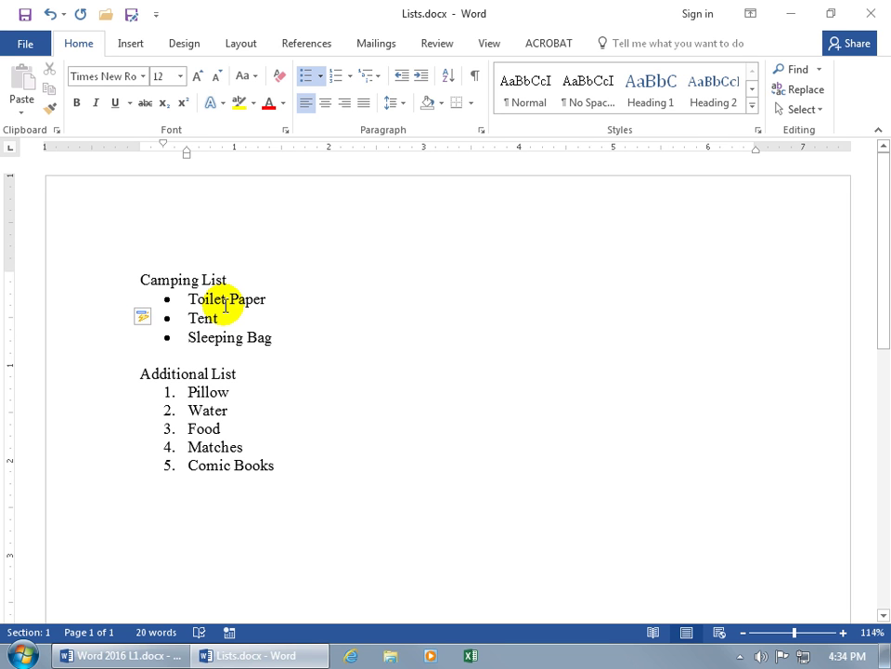
pyautogui.click(143, 320)
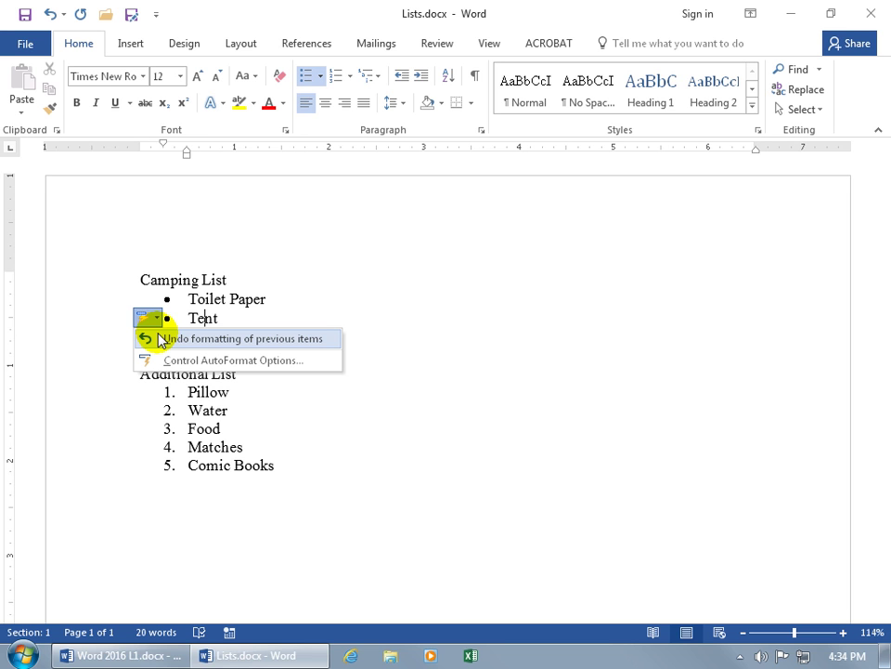
pyautogui.click(207, 307)
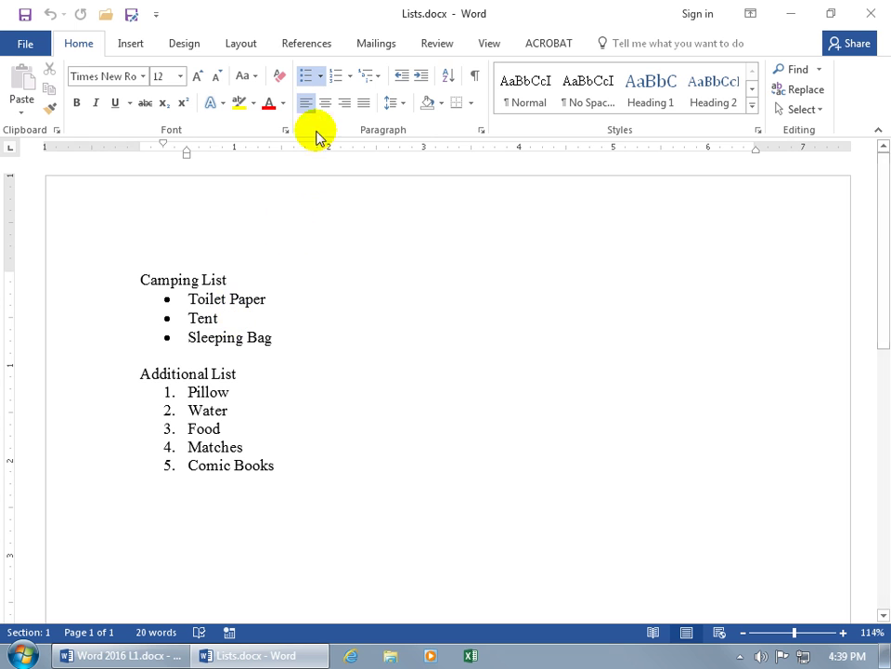
# Step: Start defining a new bullet for the Camping List and choose the heart from the Symbol font as its character
pyautogui.click(322, 80)
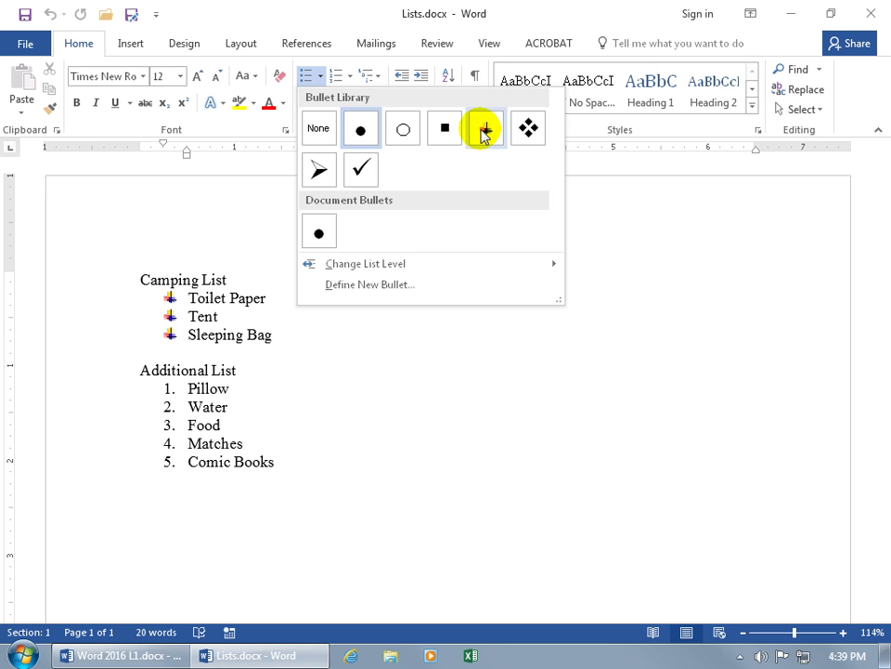
pyautogui.moveTo(398, 268)
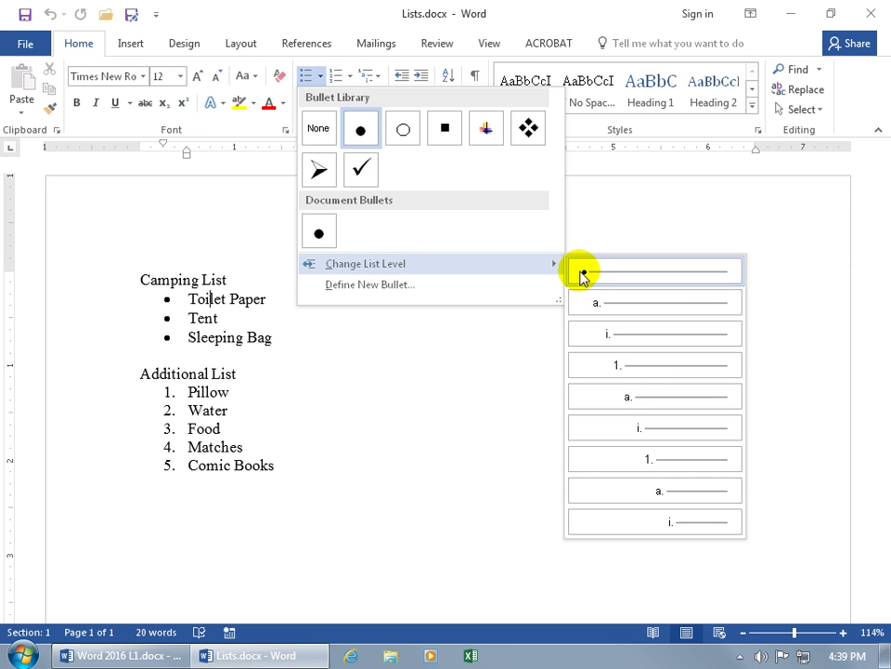
pyautogui.click(429, 291)
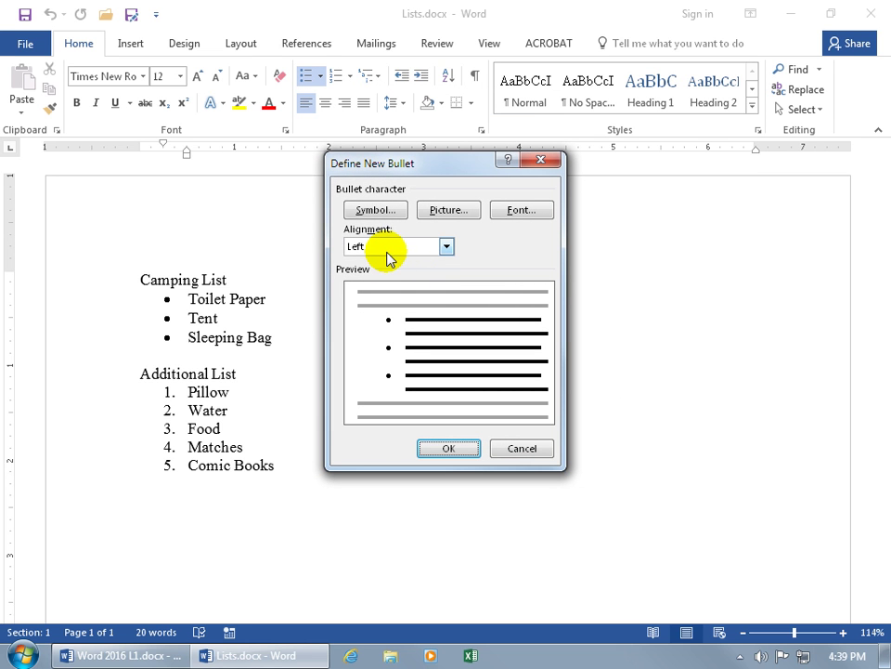
pyautogui.click(381, 209)
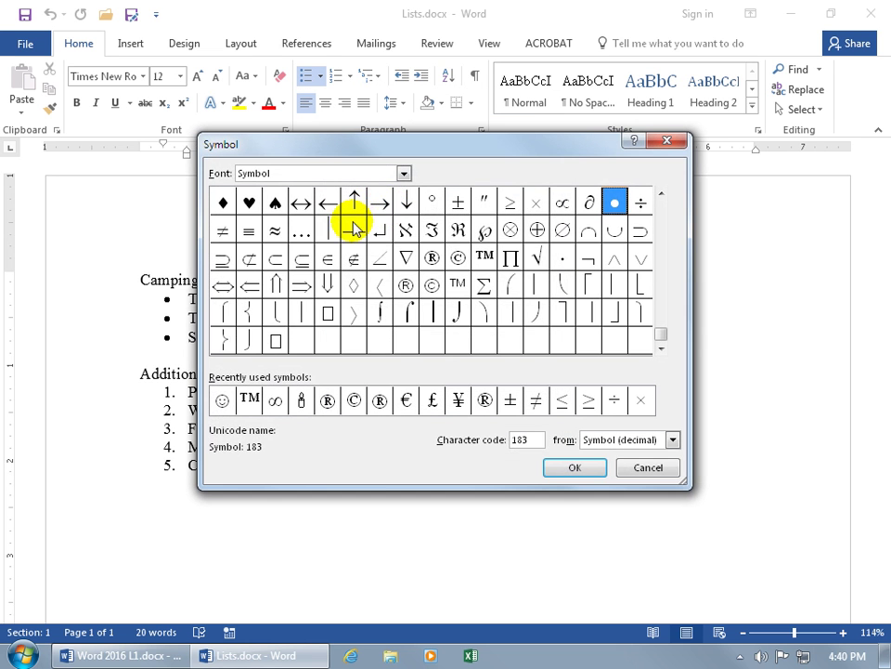
pyautogui.click(249, 203)
pyautogui.click(566, 467)
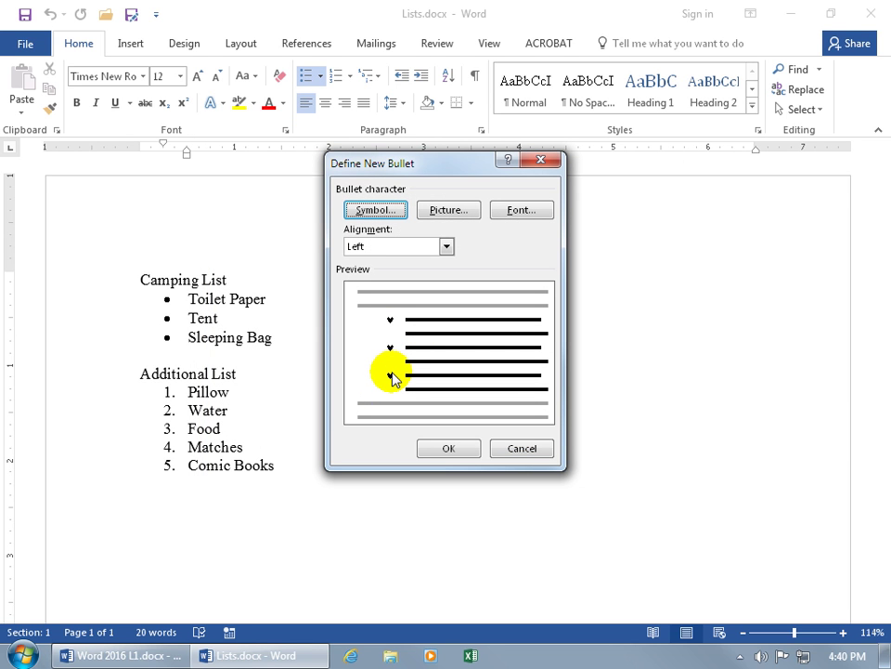
# Step: Search Bing images for "christmas" and insert the green Merry Christmas picture as the bullet character
pyautogui.click(444, 211)
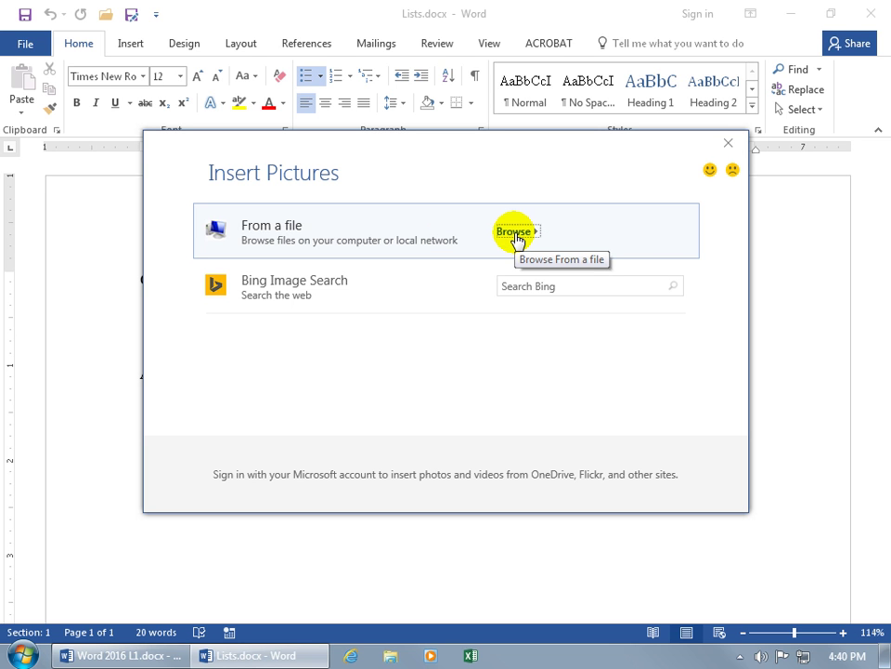
pyautogui.click(526, 283)
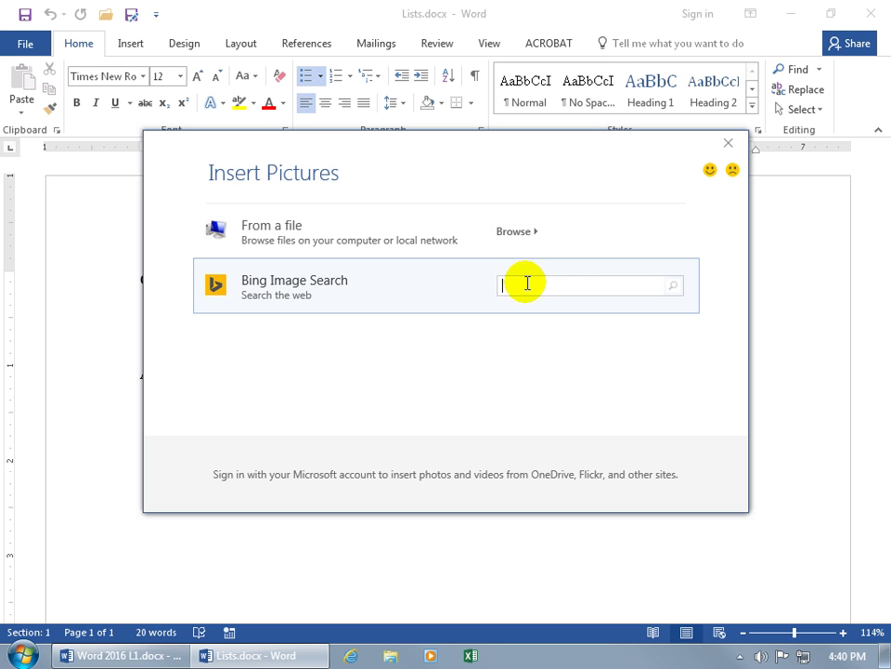
pyautogui.write('christmas')
pyautogui.press('Return')
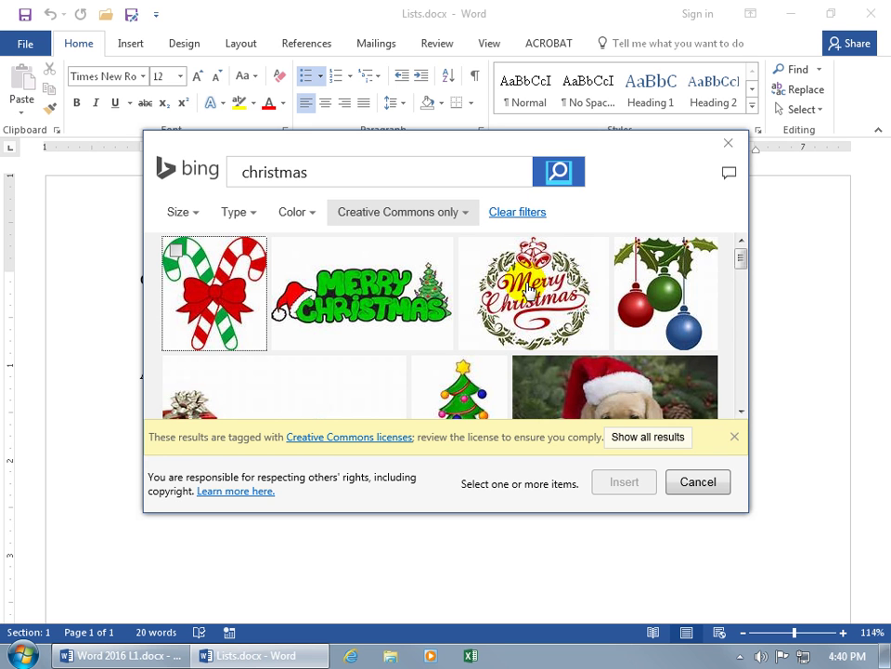
pyautogui.click(283, 250)
pyautogui.click(625, 483)
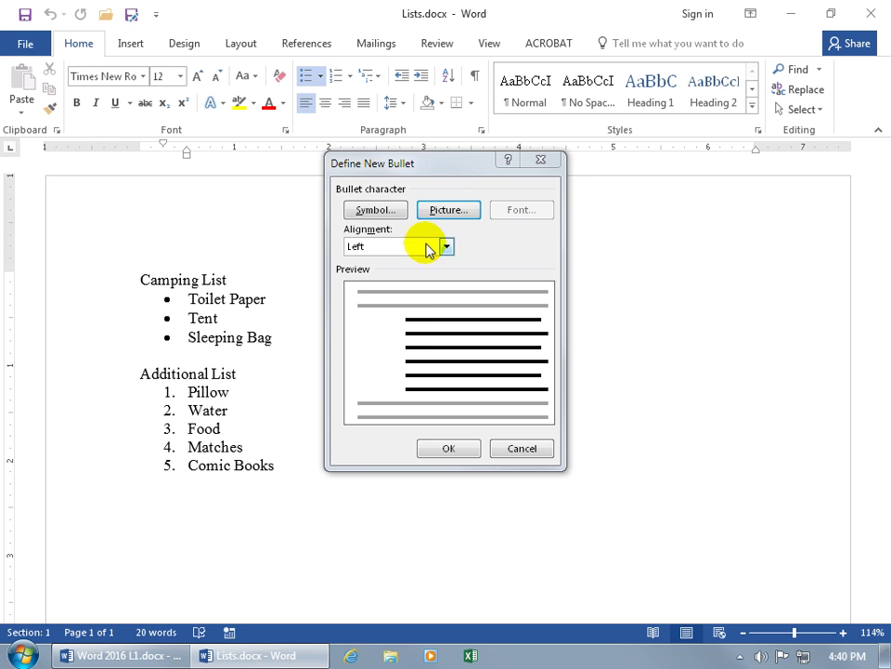
# Step: Use Desert.jpg from the Sample Pictures folder as the bullet picture, keeping Left alignment
pyautogui.click(453, 212)
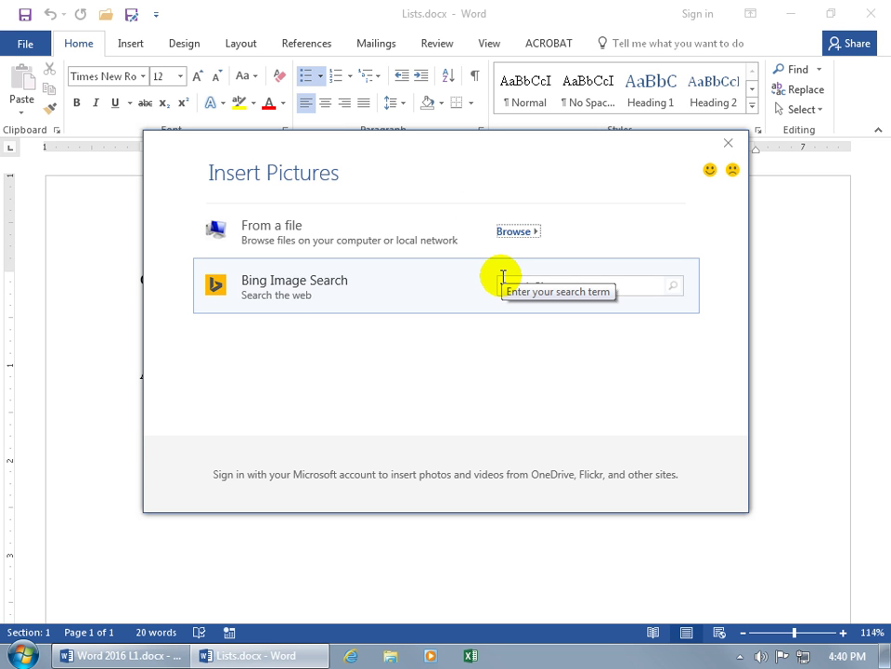
pyautogui.click(518, 233)
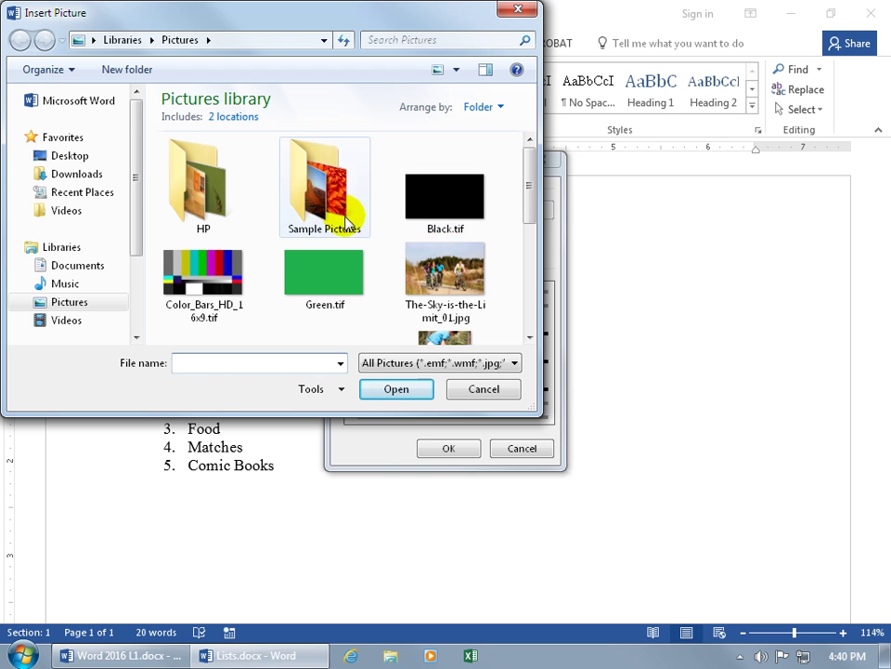
pyautogui.doubleClick(343, 217)
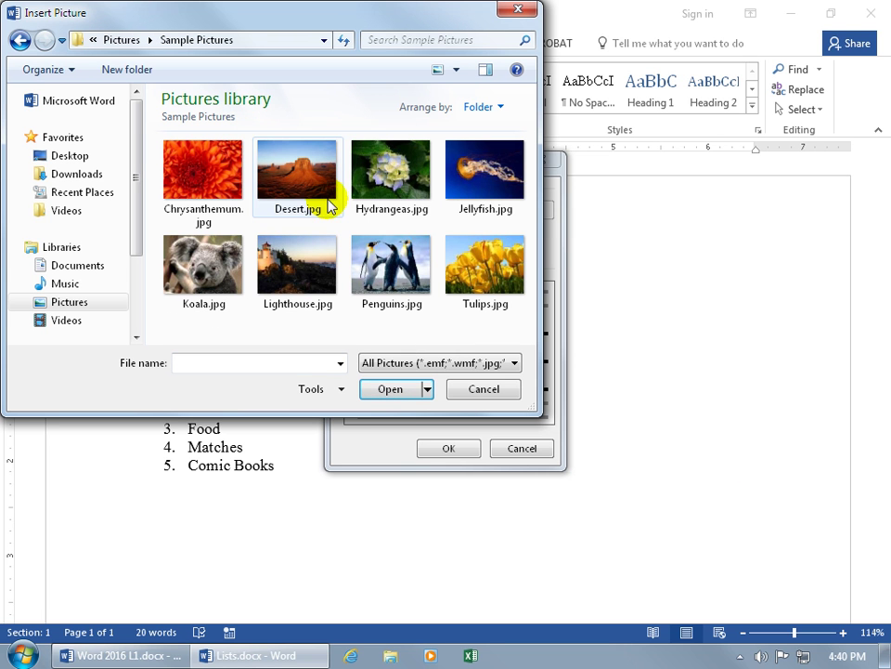
pyautogui.doubleClick(299, 189)
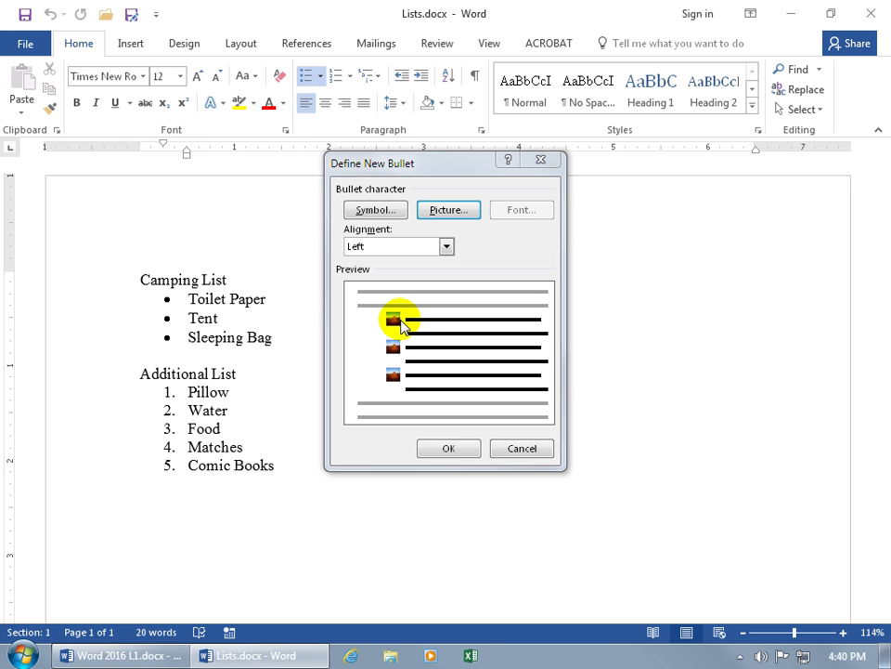
pyautogui.click(447, 246)
pyautogui.click(474, 249)
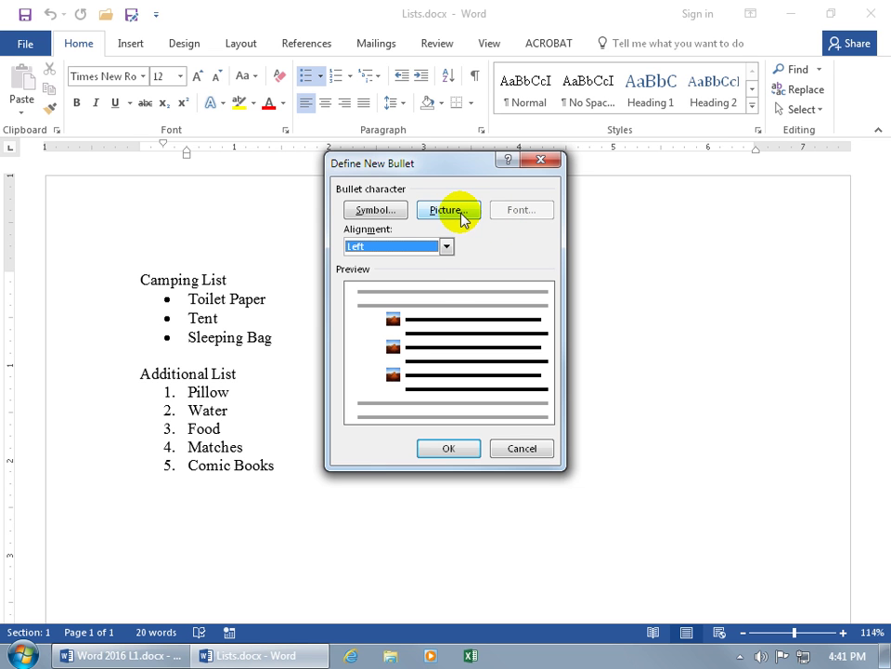
# Step: Switch the new bullet to the heart symbol, format it bold and red, and apply it to the Camping List
pyautogui.click(376, 213)
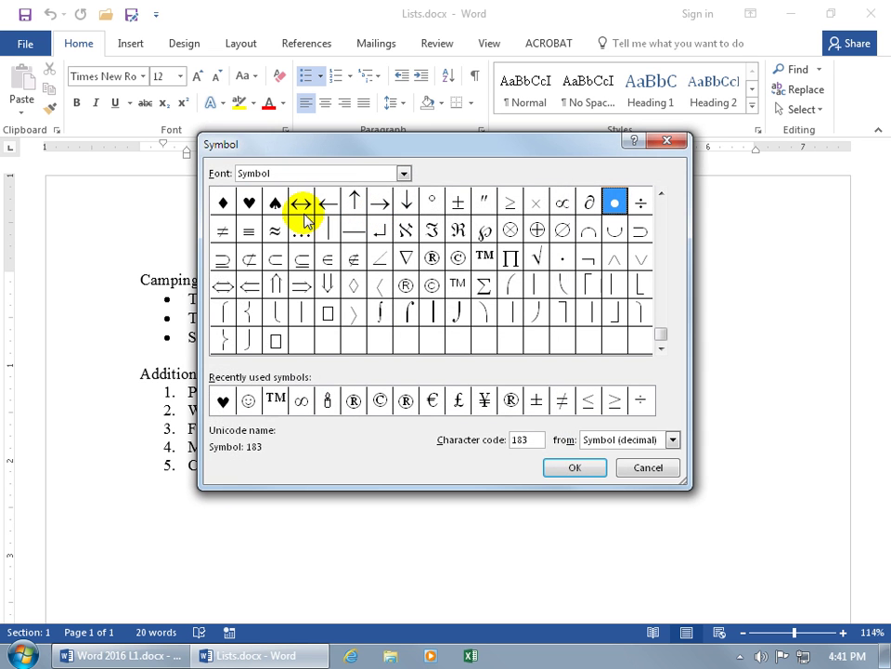
pyautogui.click(249, 203)
pyautogui.click(578, 469)
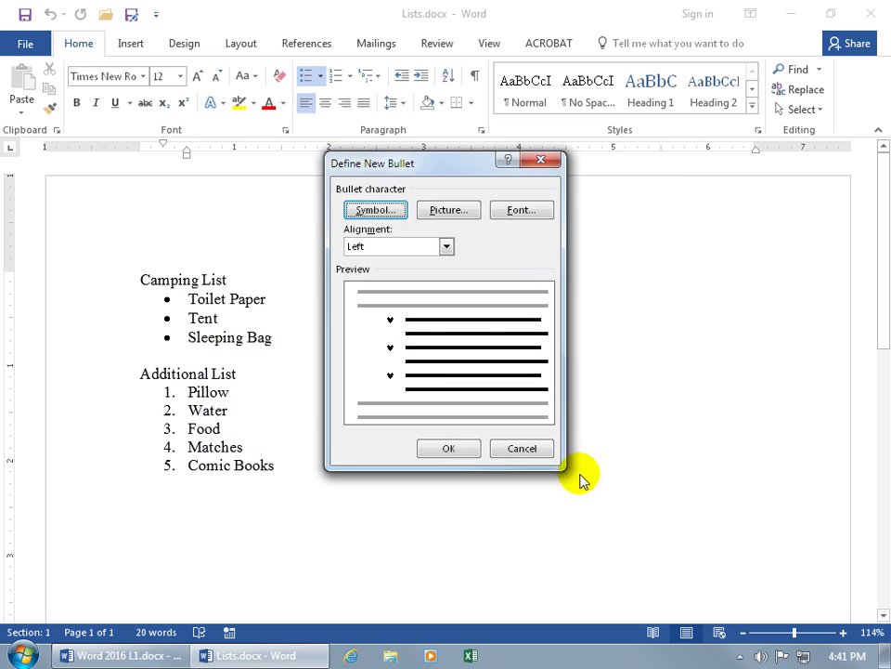
pyautogui.click(523, 212)
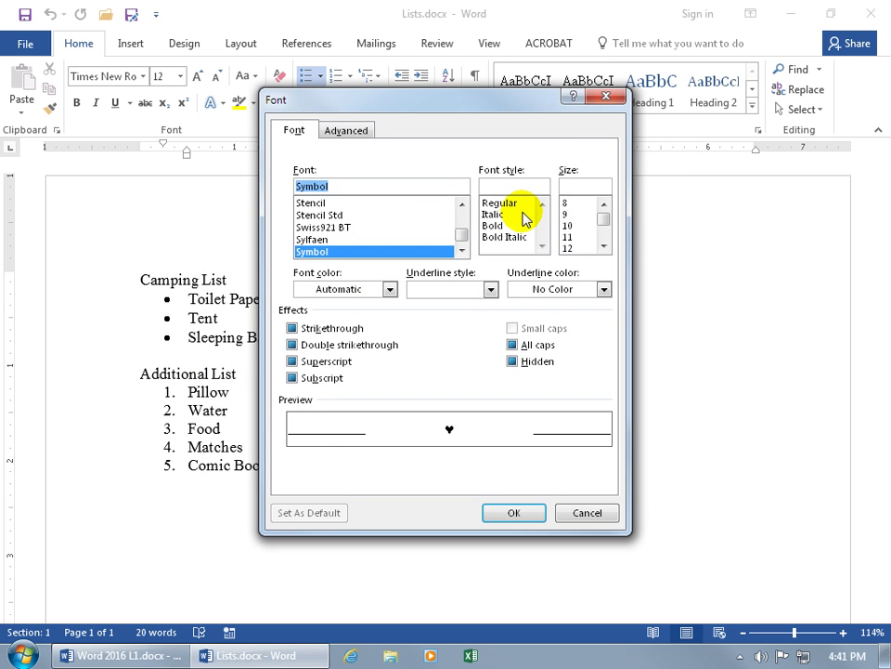
pyautogui.click(493, 226)
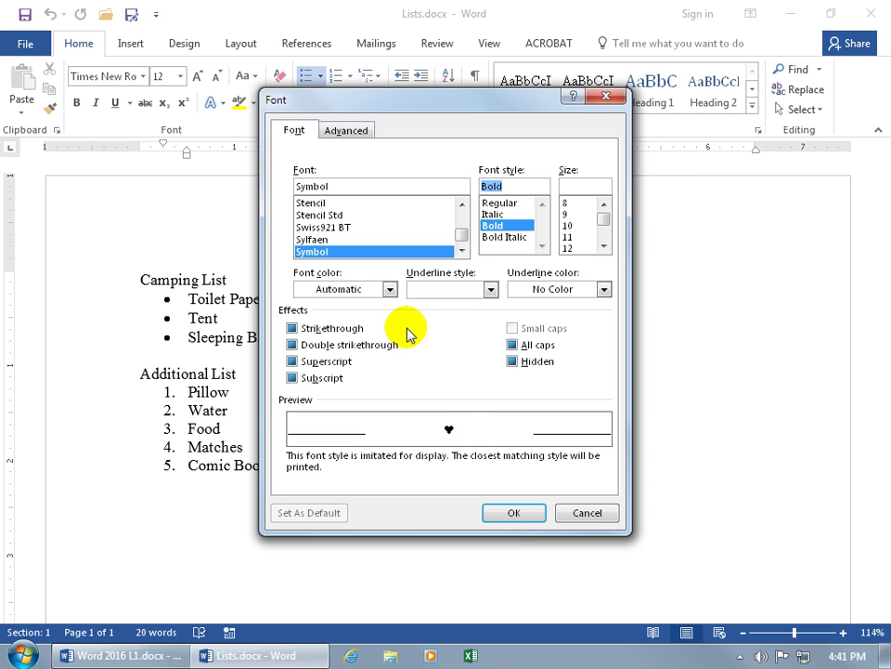
pyautogui.click(390, 289)
pyautogui.click(317, 444)
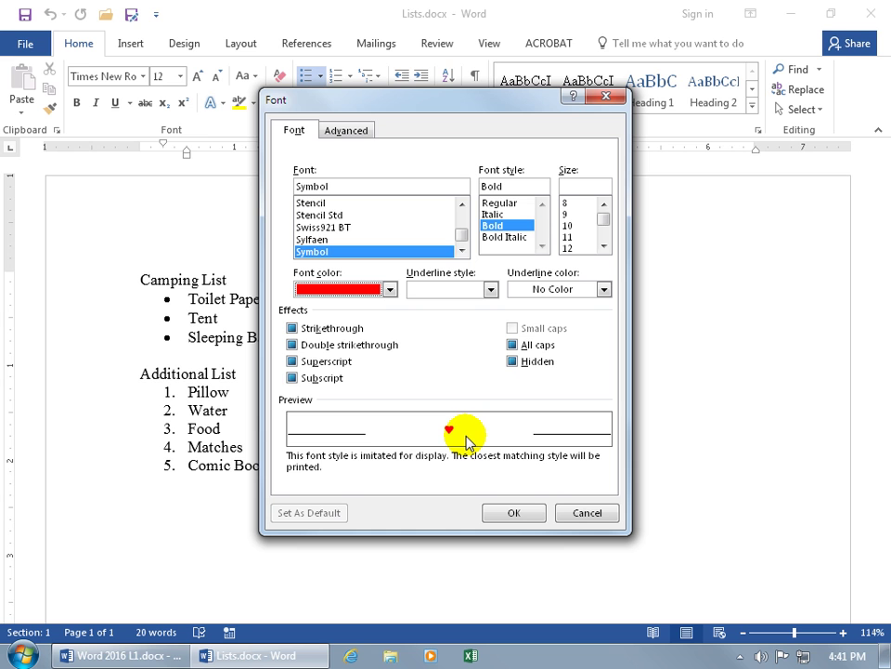
pyautogui.click(514, 512)
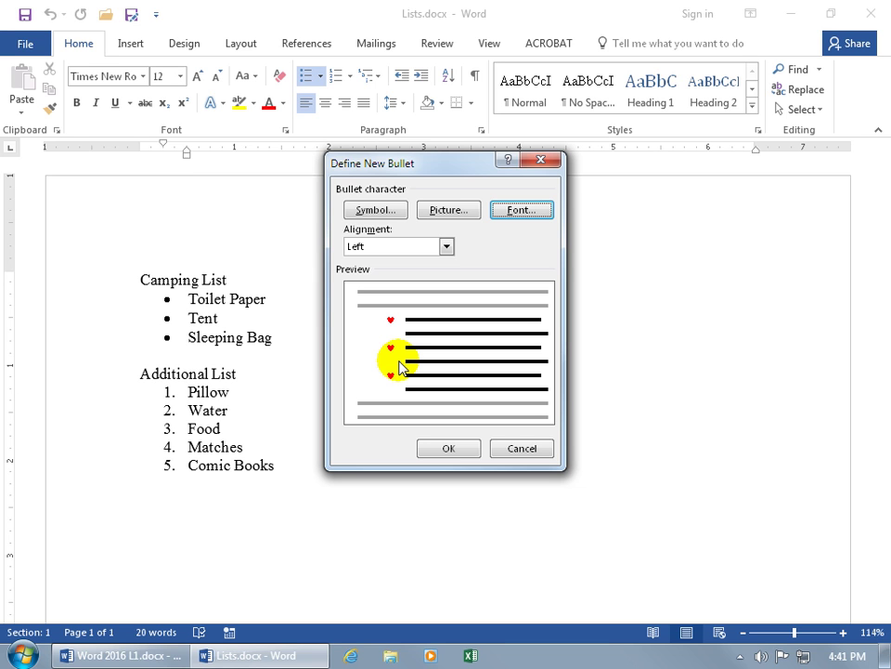
pyautogui.click(445, 450)
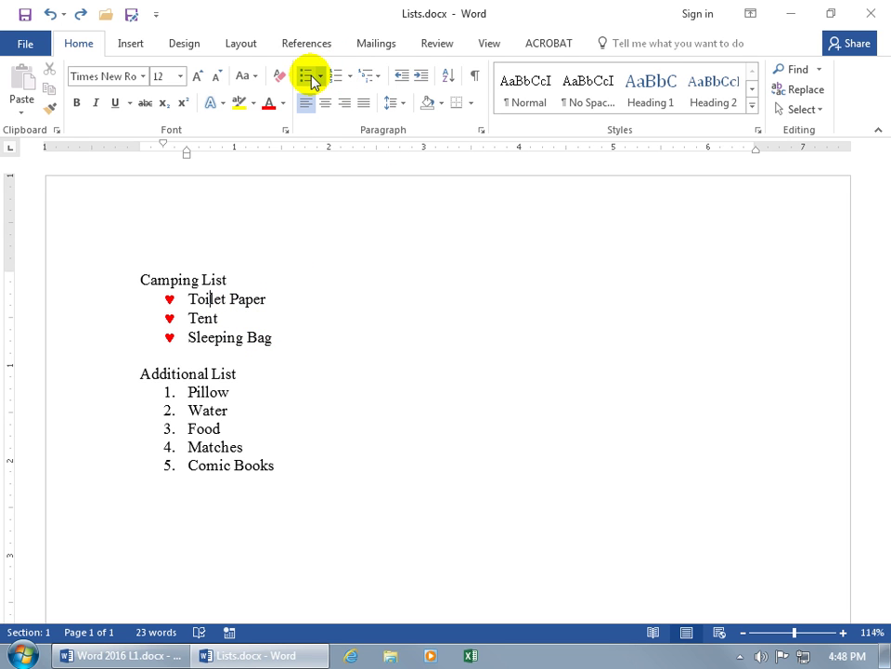
# Step: Review the Camping List's multilevel format and add the second-level items Soft and Large Rolls under Toilet Paper
pyautogui.click(371, 79)
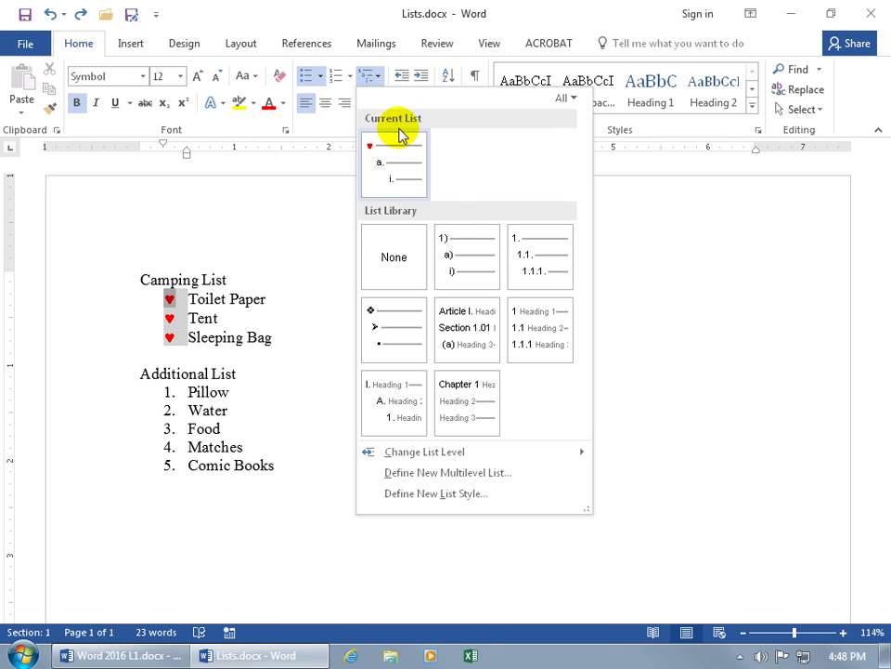
pyautogui.moveTo(404, 155)
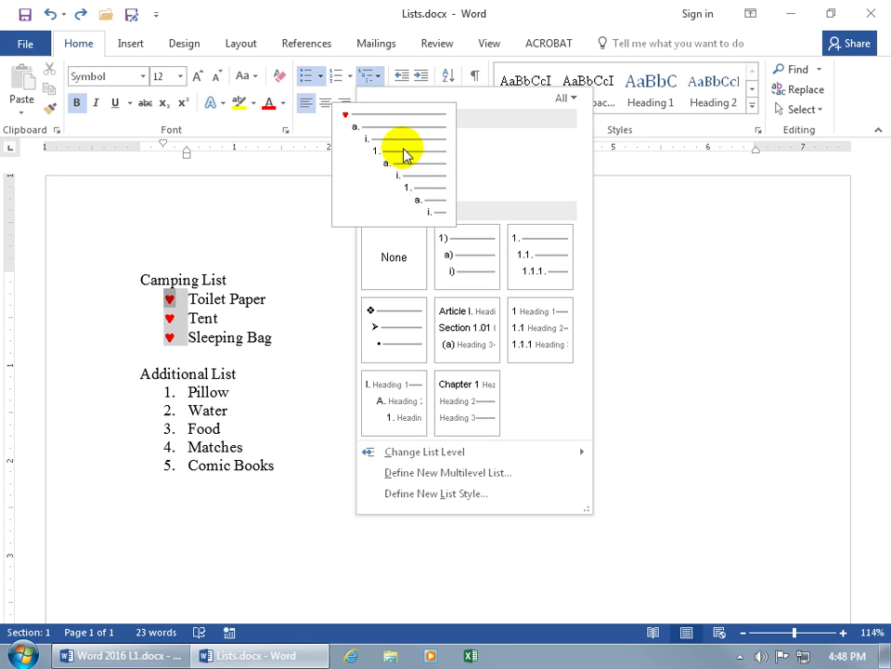
pyautogui.click(271, 297)
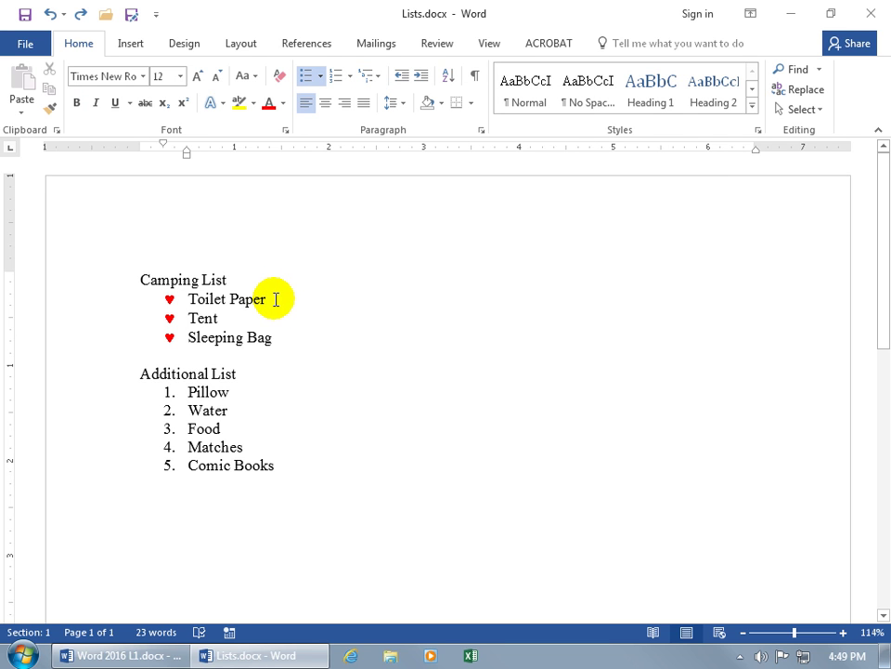
pyautogui.press('Return')
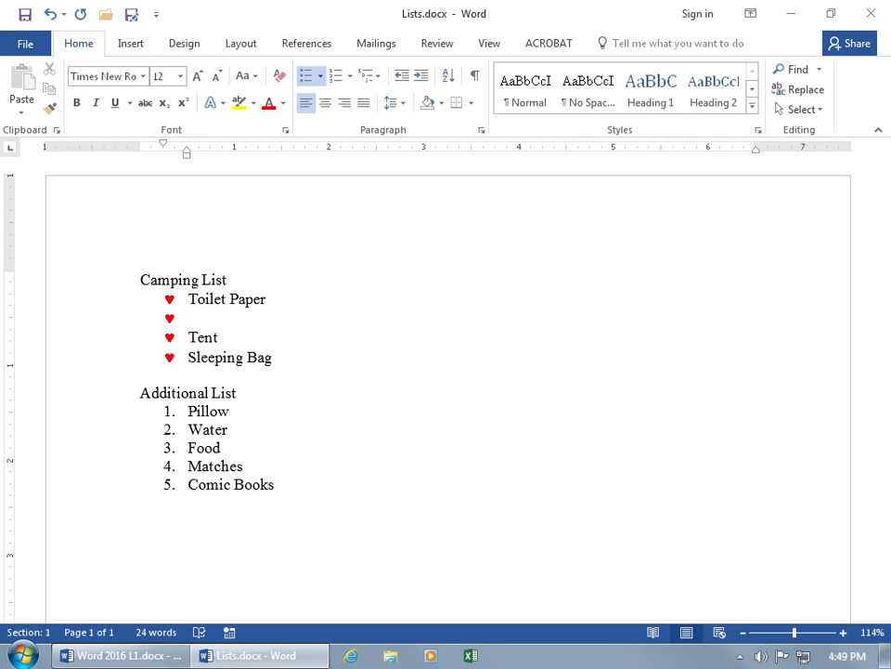
pyautogui.press('Tab')
pyautogui.click(276, 299)
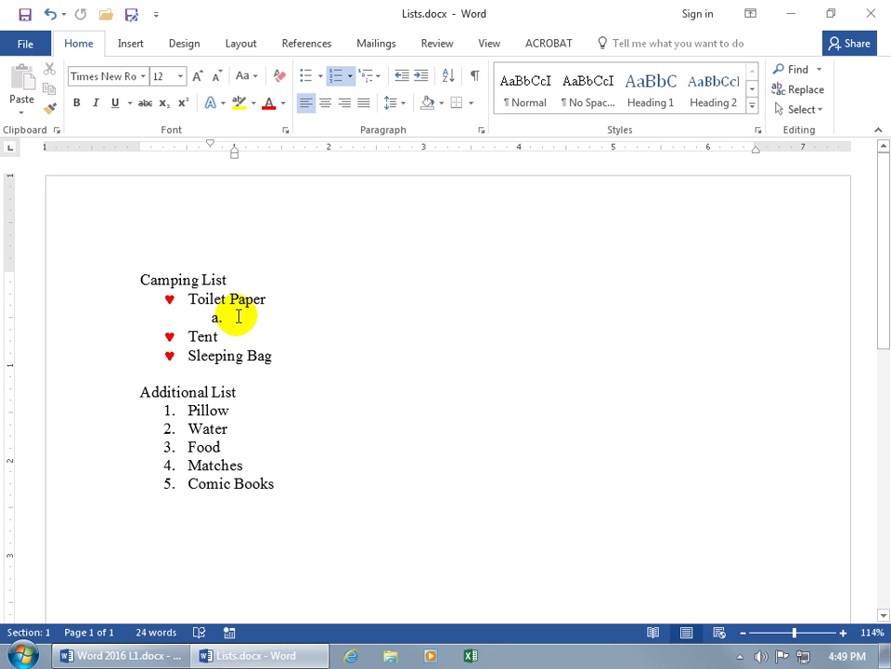
pyautogui.write('Soft')
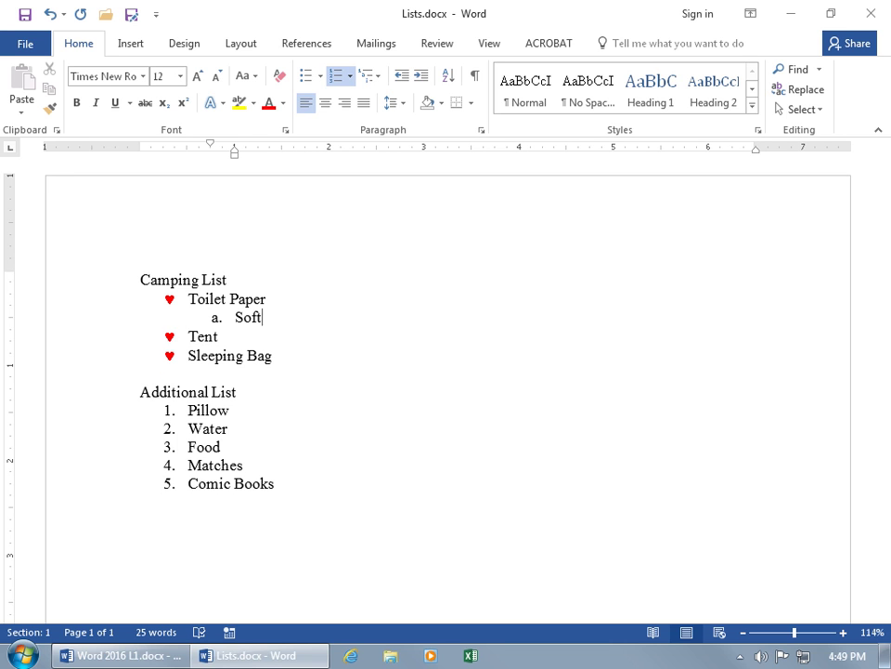
pyautogui.press('Return')
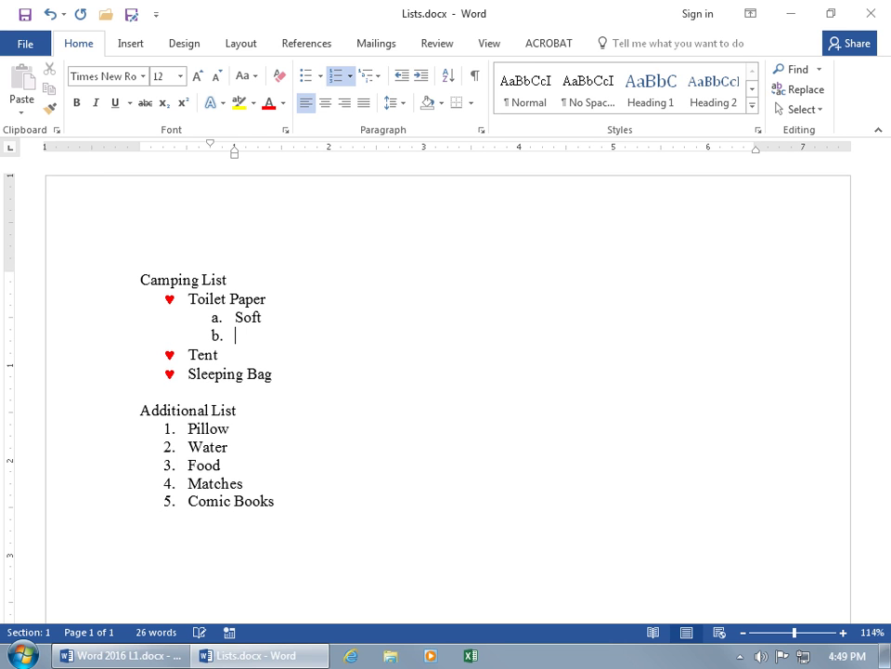
pyautogui.write('Large Rolls')
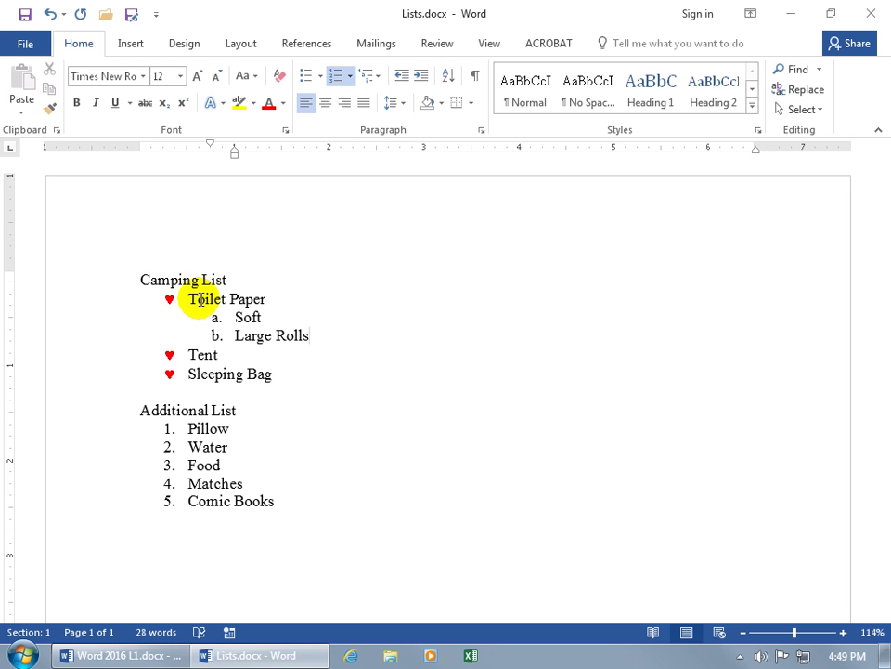
# Step: Add an empty third-level item below Large Rolls, promote it to the top level, and remove it from the Camping List
pyautogui.click(376, 76)
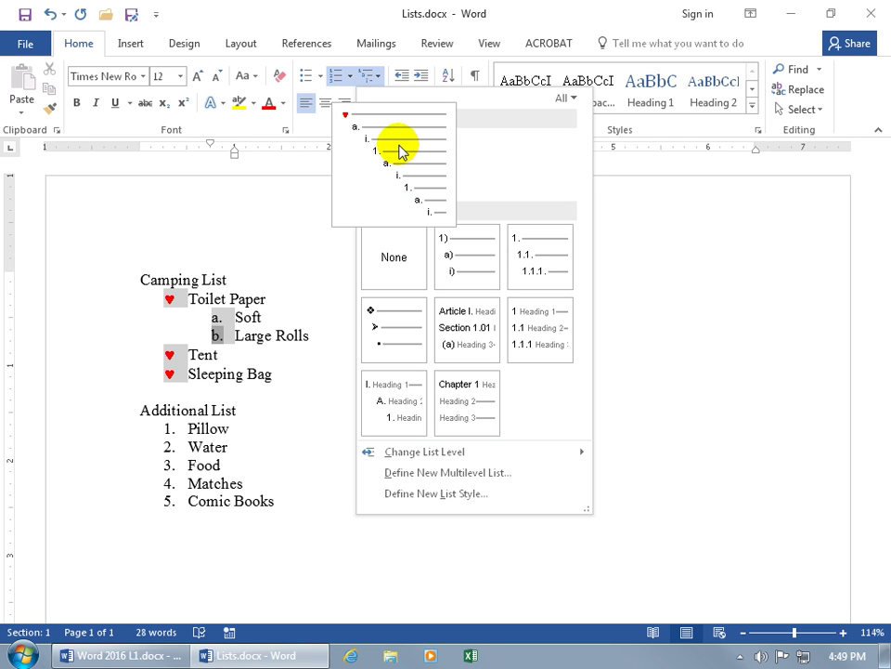
pyautogui.click(314, 336)
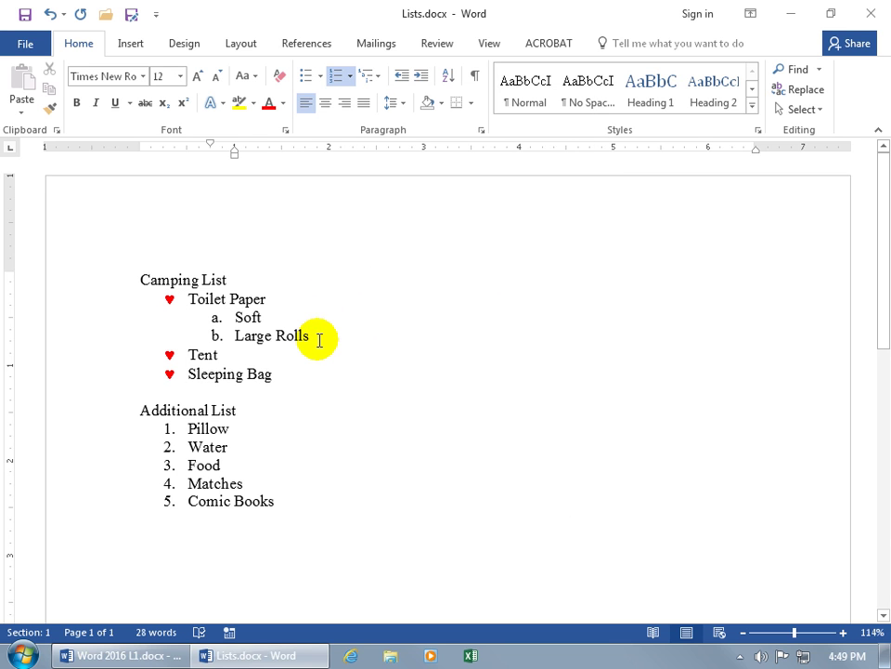
pyautogui.press('Return')
pyautogui.press('Tab')
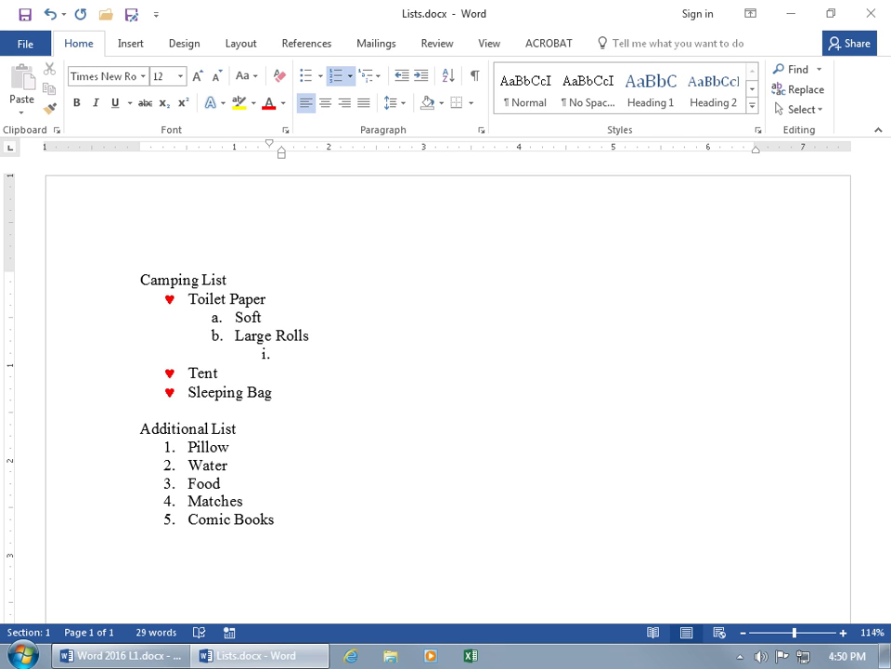
pyautogui.hotkey('shift', 'Tab')
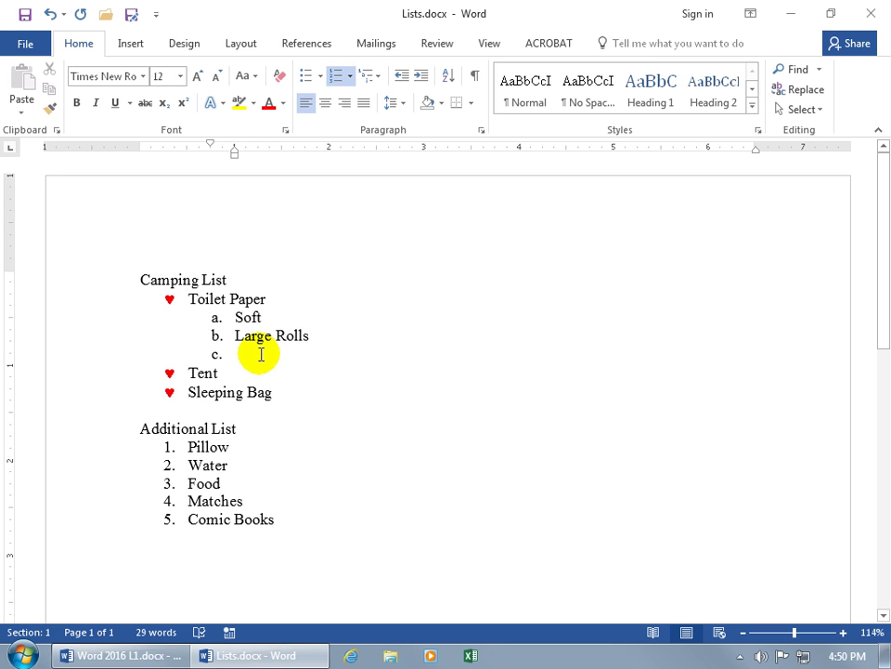
pyautogui.hotkey('shift', 'Tab')
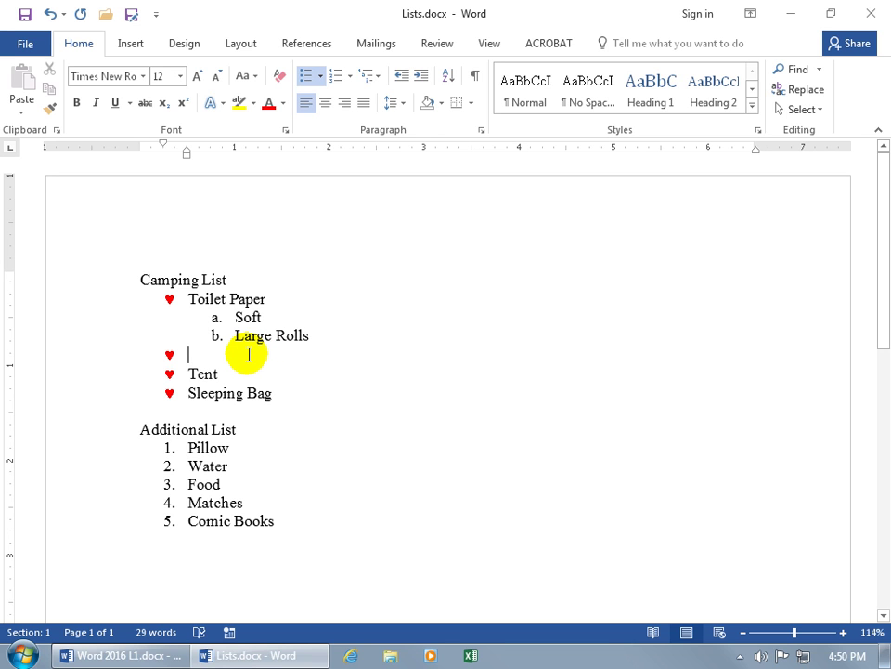
pyautogui.press('BackSpace')
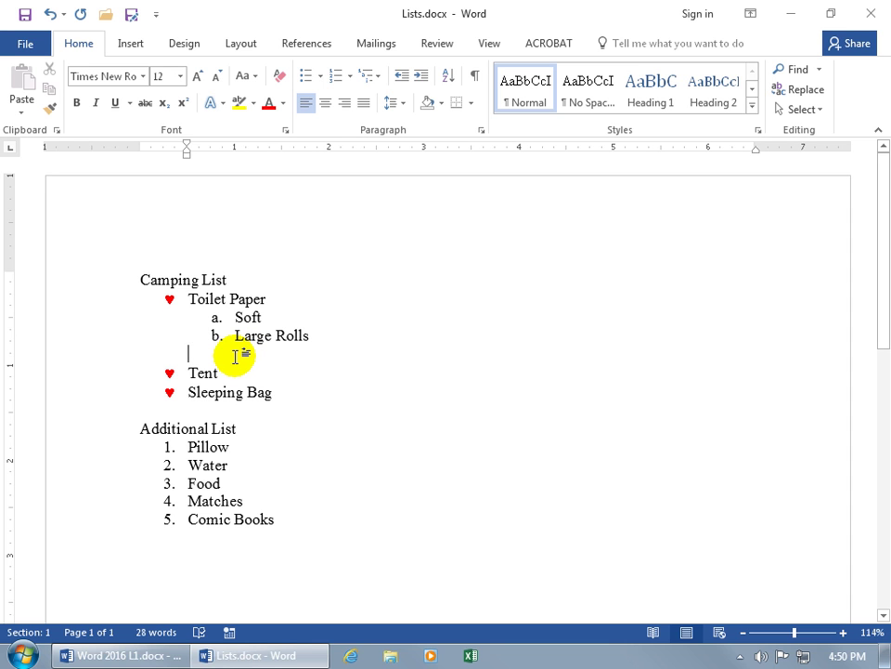
pyautogui.press('Delete')
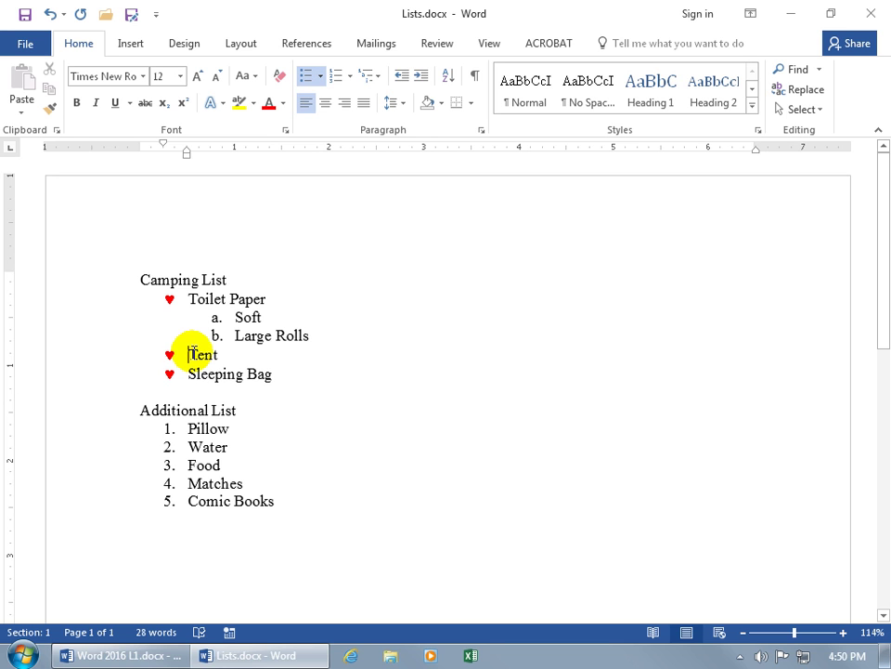
# Step: Promote the Large Rolls item to the top level of the Camping List and change its text to Large Cinnamon Rolls
pyautogui.click(229, 318)
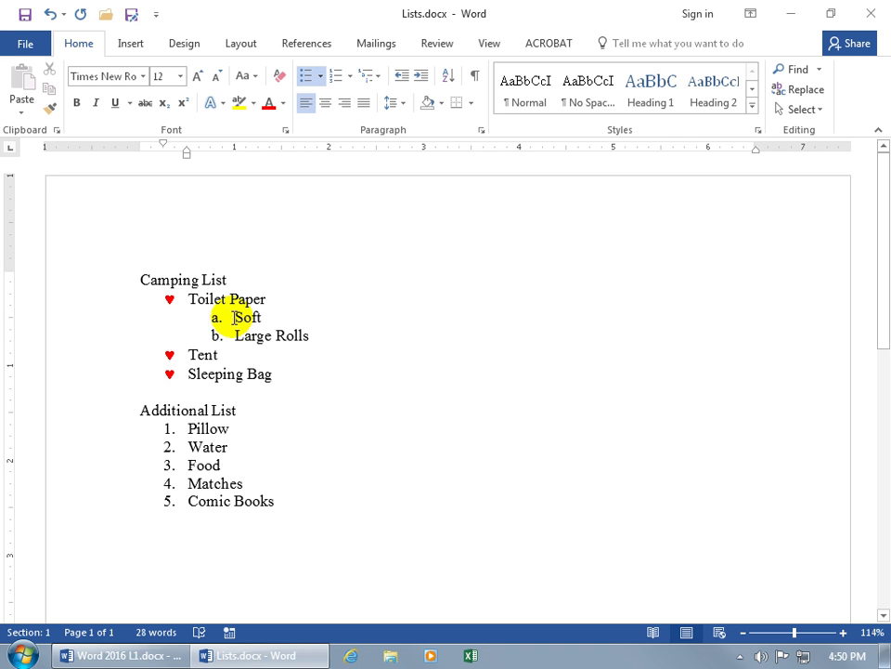
pyautogui.click(234, 318)
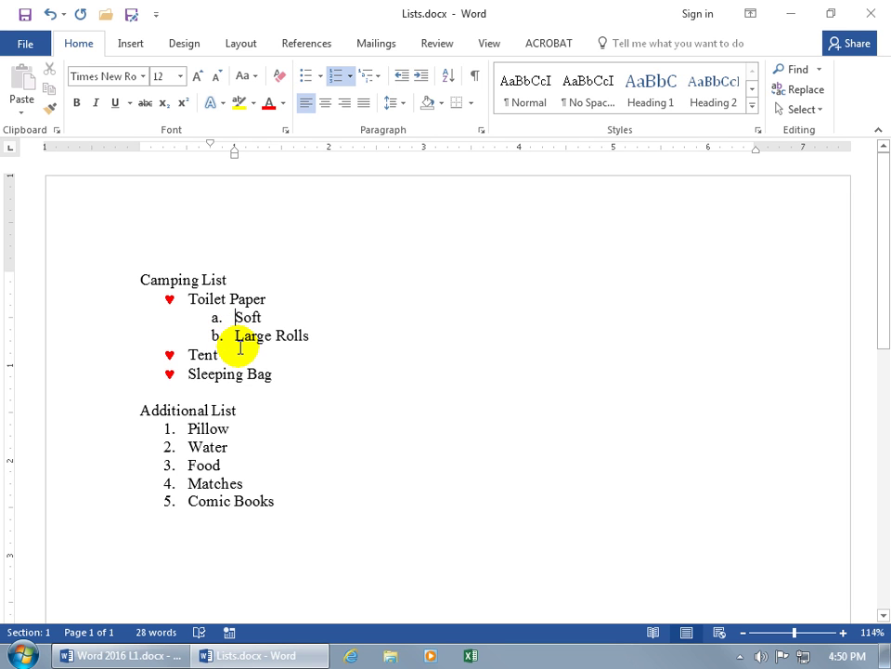
pyautogui.click(235, 335)
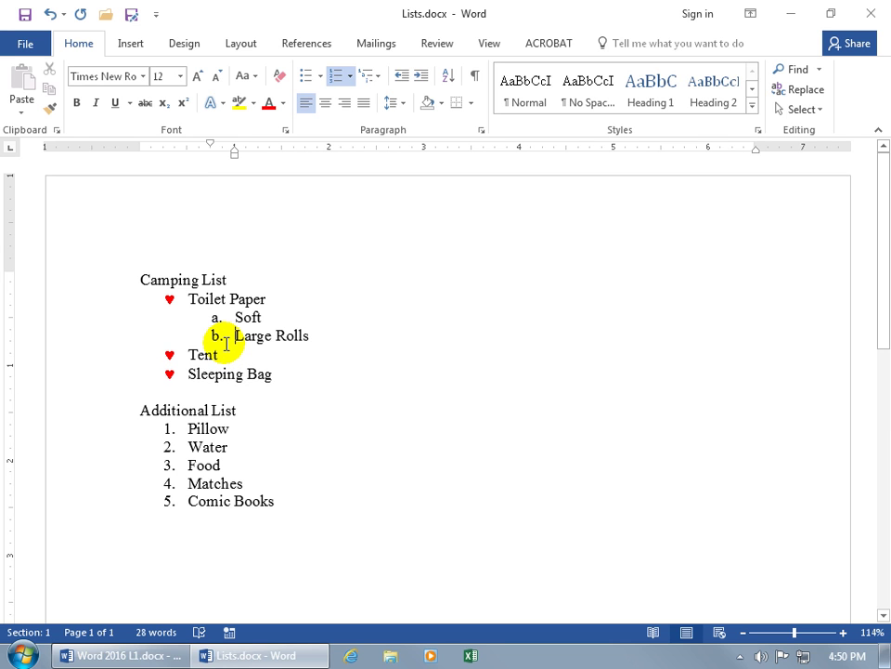
pyautogui.press('Tab')
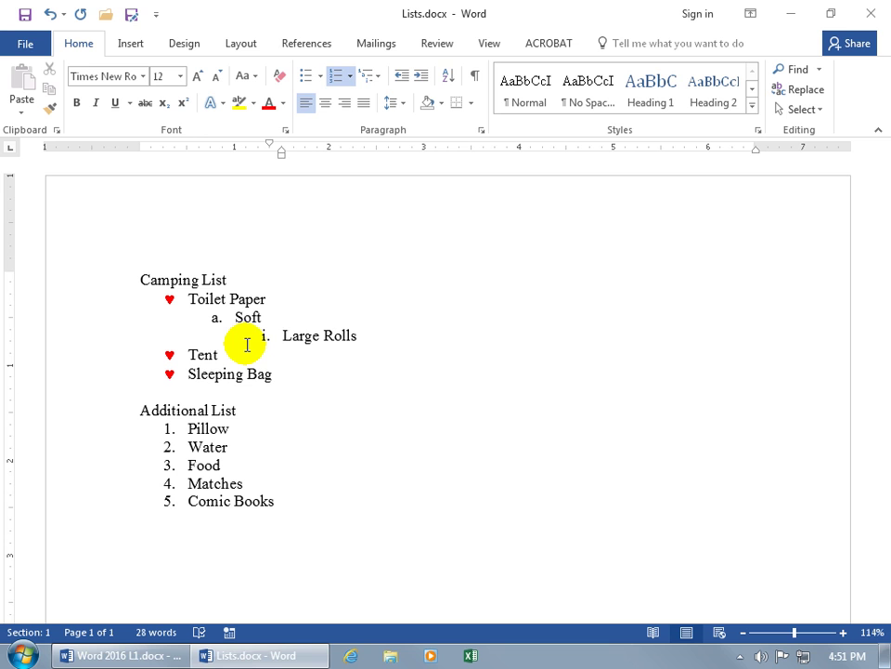
pyautogui.hotkey('shift', 'Tab')
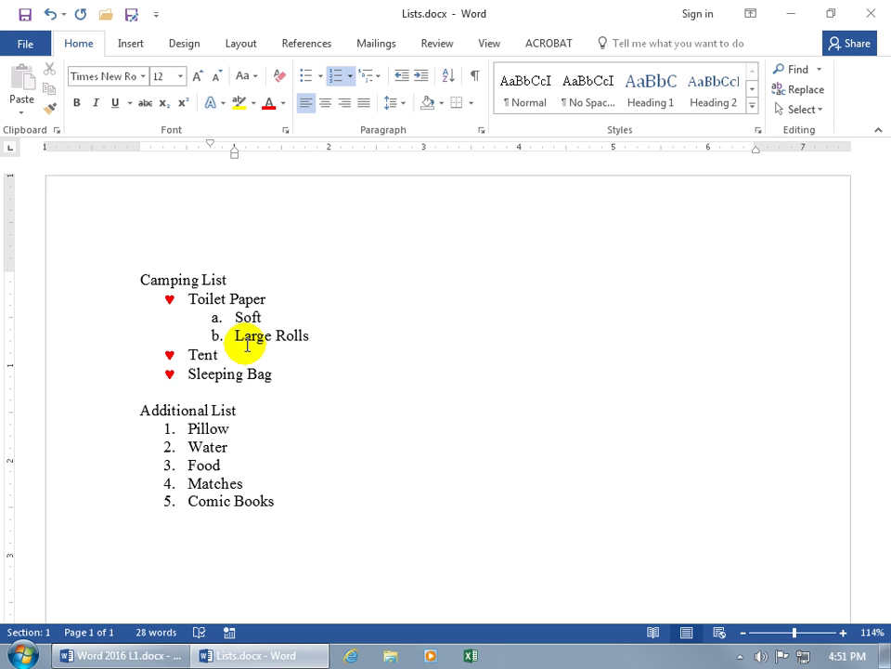
pyautogui.hotkey('shift', 'Tab')
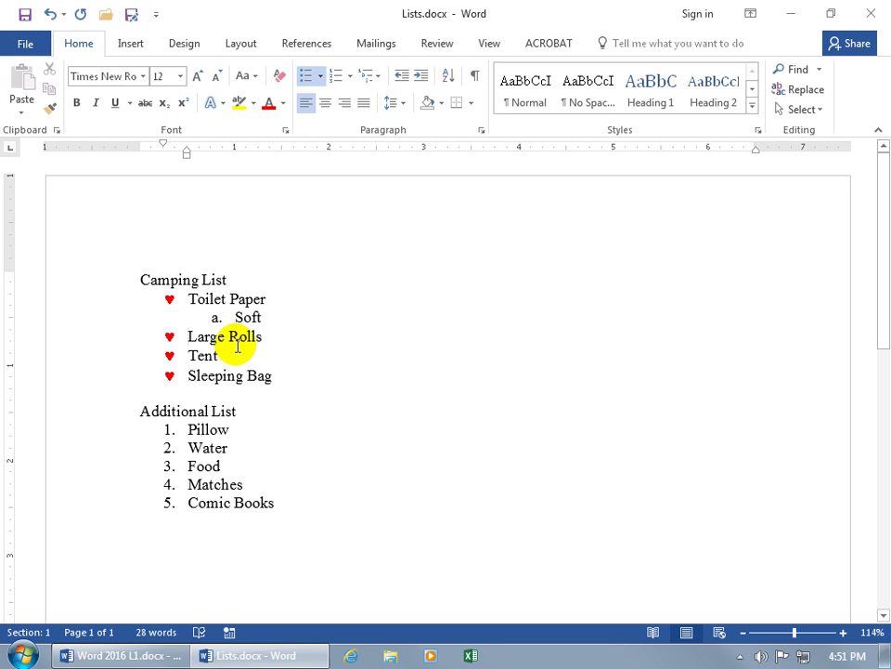
pyautogui.click(228, 337)
pyautogui.write('Cinnamon')
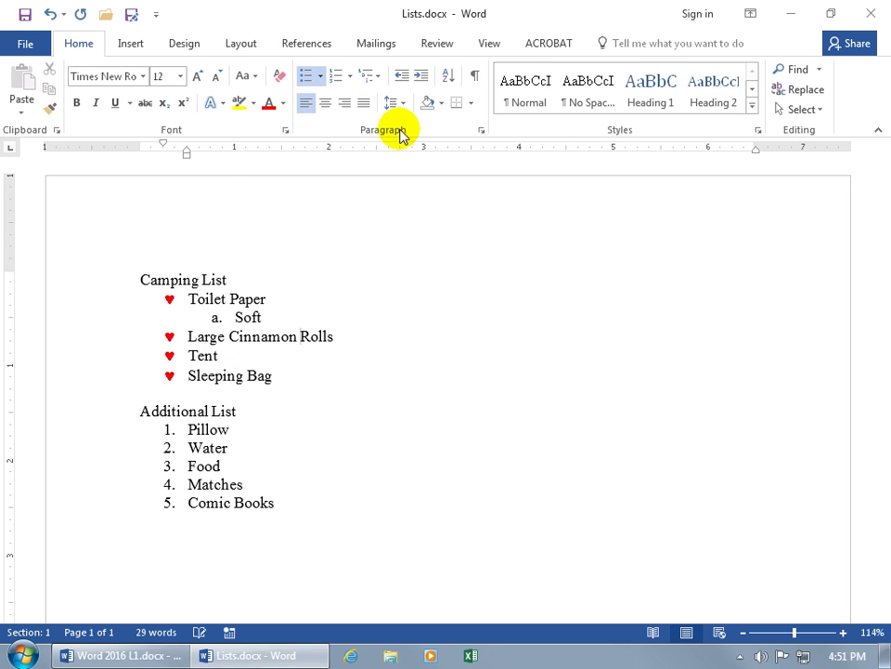
# Step: Demote Large Cinnamon Rolls by two list levels using indentation and return it to the top level
pyautogui.click(420, 79)
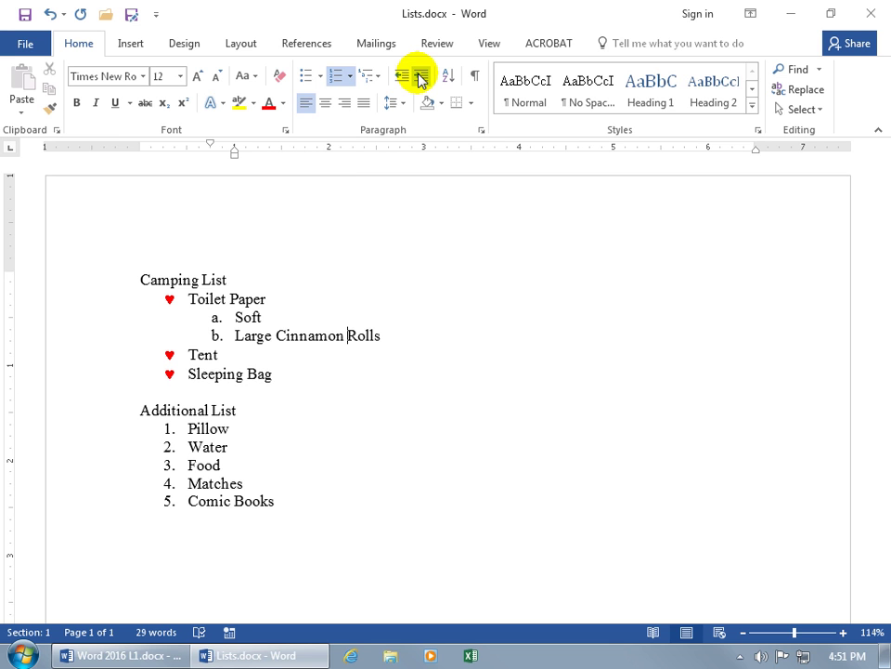
pyautogui.click(421, 79)
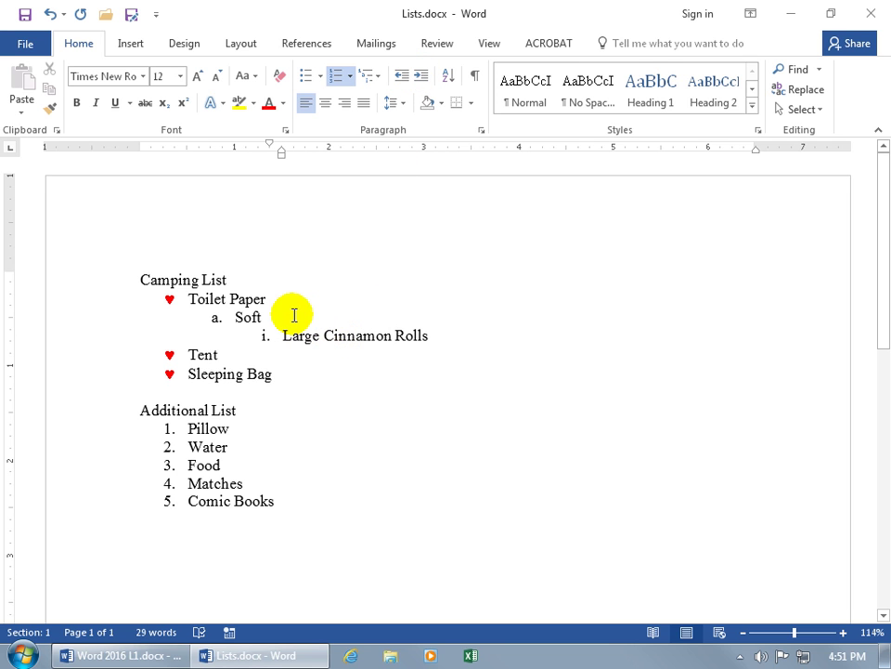
pyautogui.click(400, 77)
pyautogui.click(400, 79)
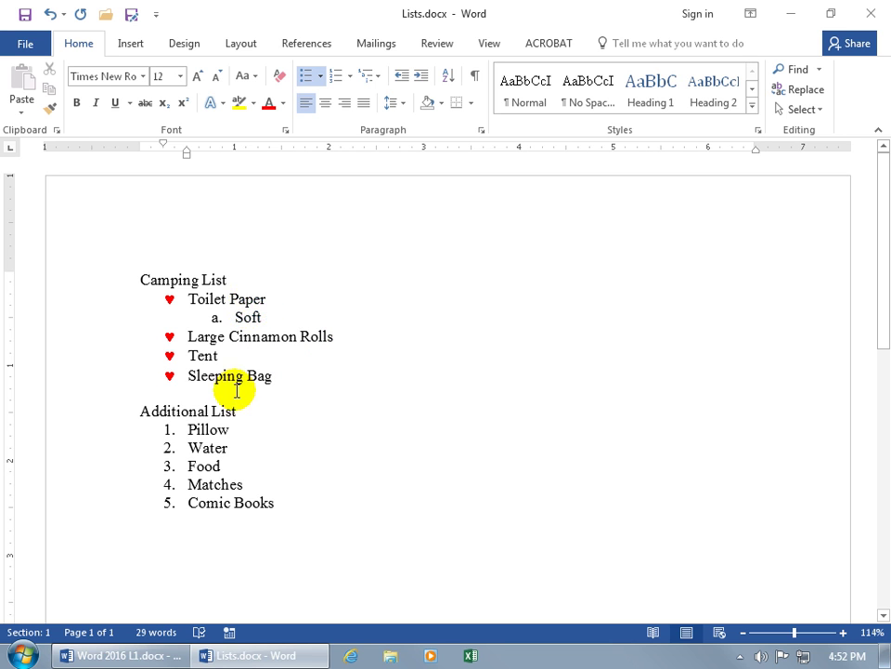
# Step: Demote Water in the Additional List by two levels, checking the numbering and multilevel formats, and undo both demotions
pyautogui.click(216, 449)
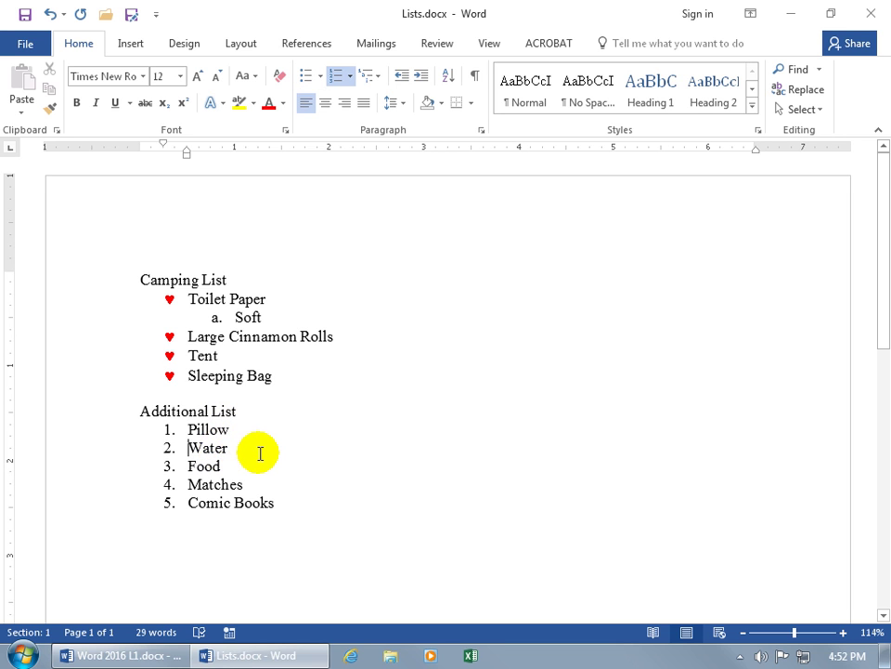
pyautogui.press('Tab')
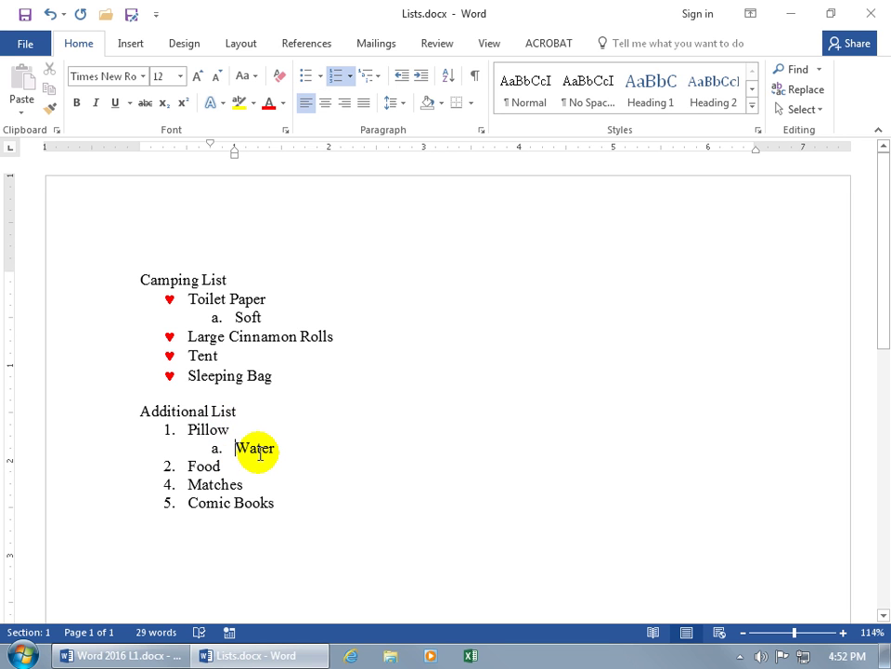
pyautogui.click(350, 76)
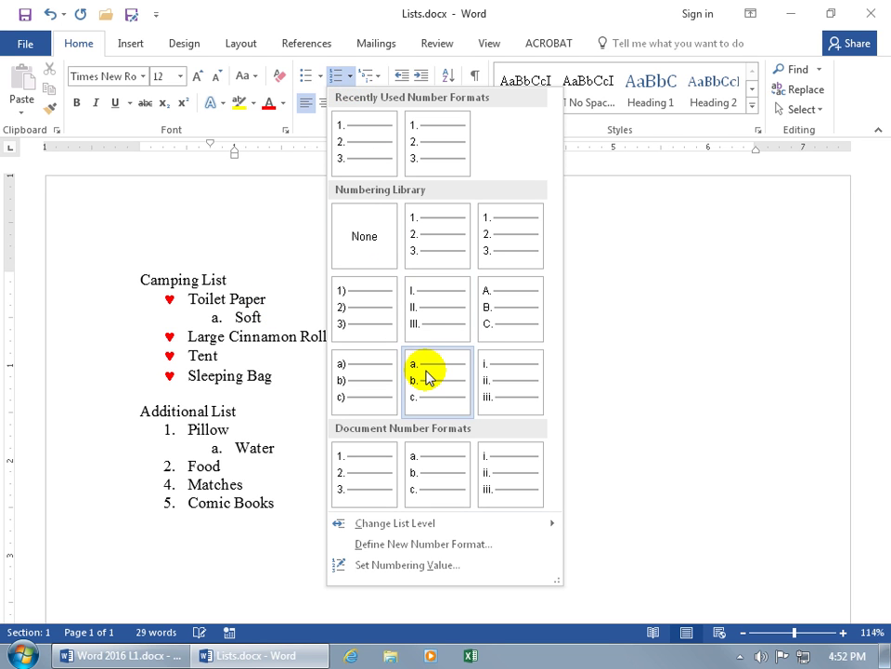
pyautogui.click(378, 76)
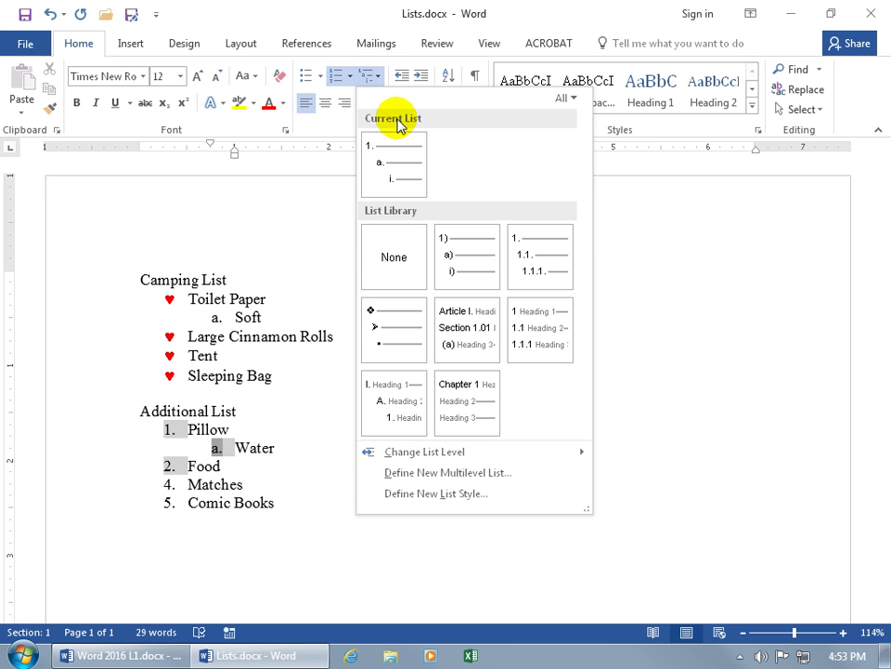
pyautogui.moveTo(403, 149)
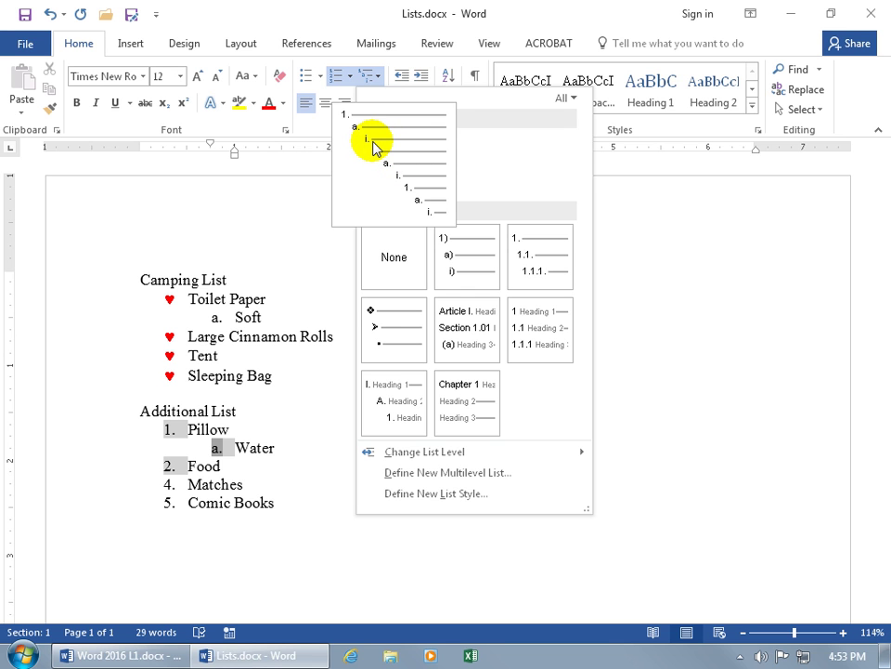
pyautogui.click(229, 445)
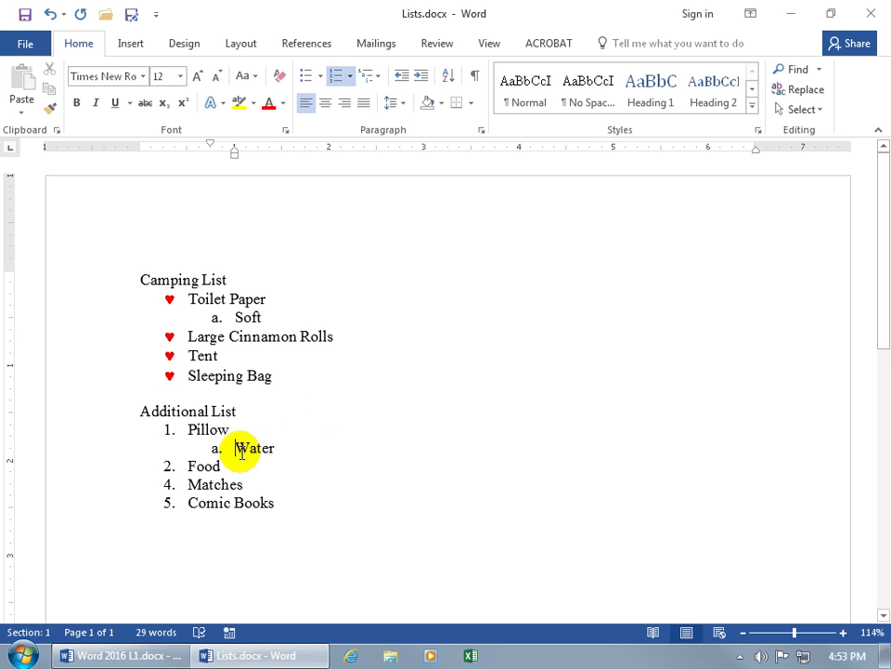
pyautogui.press('Tab')
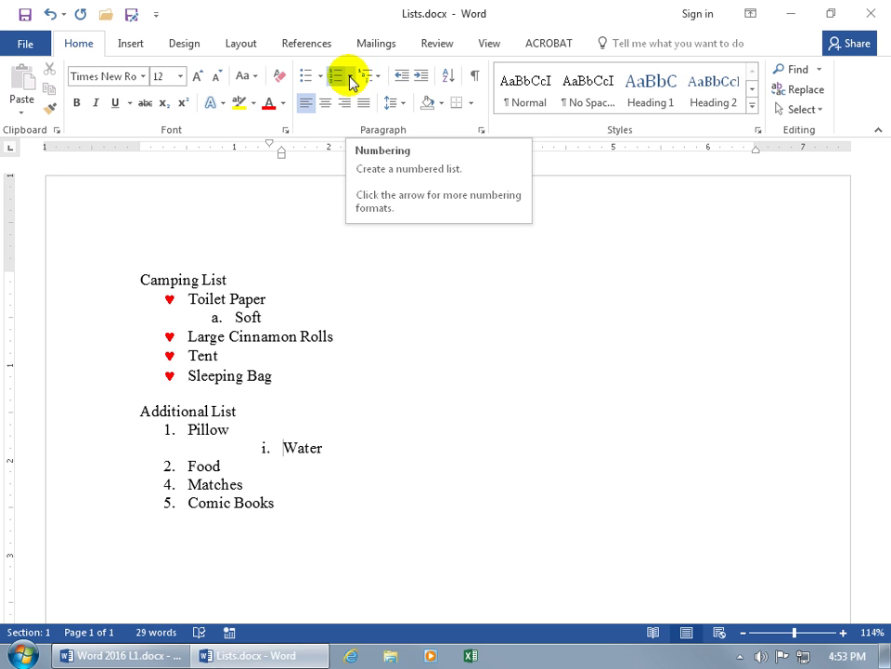
pyautogui.click(50, 15)
pyautogui.click(50, 15)
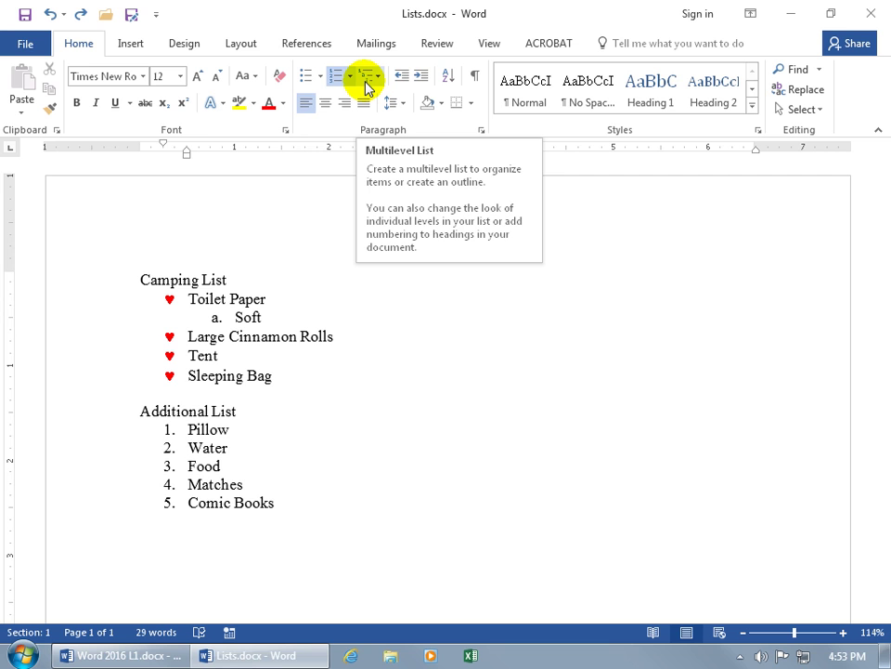
# Step: Apply the heart bullet to the Pillow, Water and Food items and undo it
pyautogui.click(304, 77)
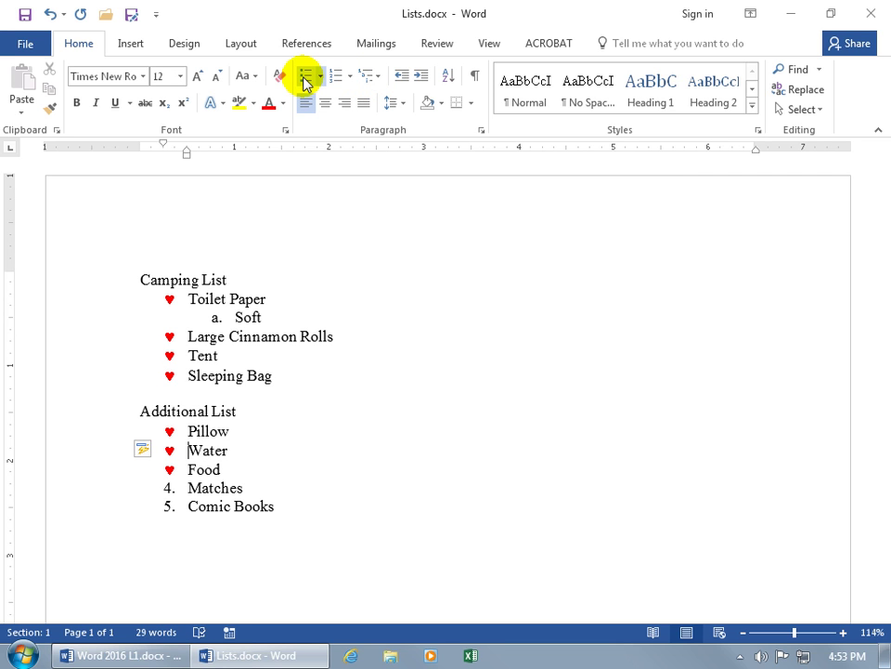
pyautogui.click(51, 15)
# Step: Apply solid round bullets to all items from Pillow to Comic Books in the Additional List and demote Water by two levels
pyautogui.moveTo(274, 502); pyautogui.dragTo(186, 429)
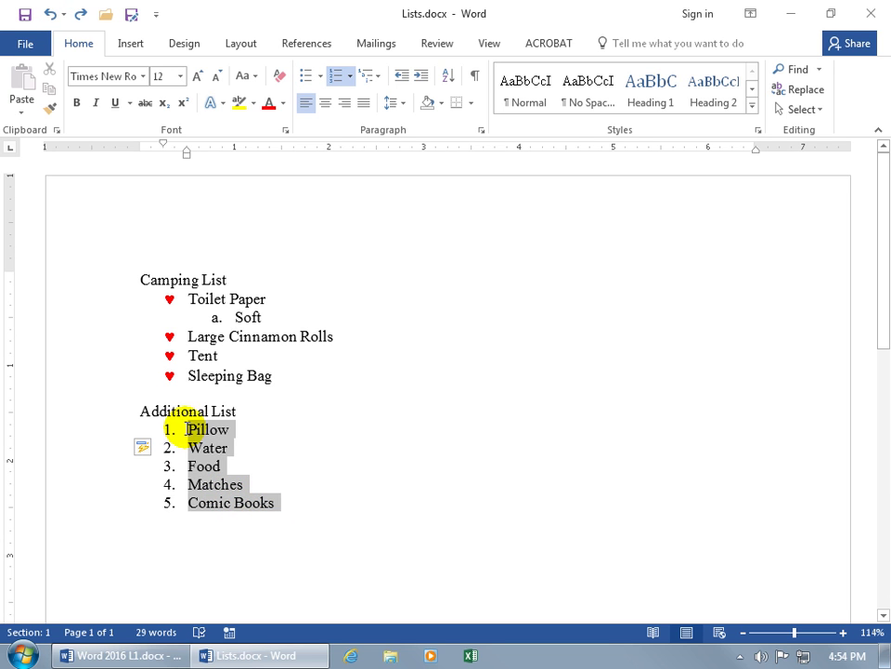
pyautogui.click(307, 78)
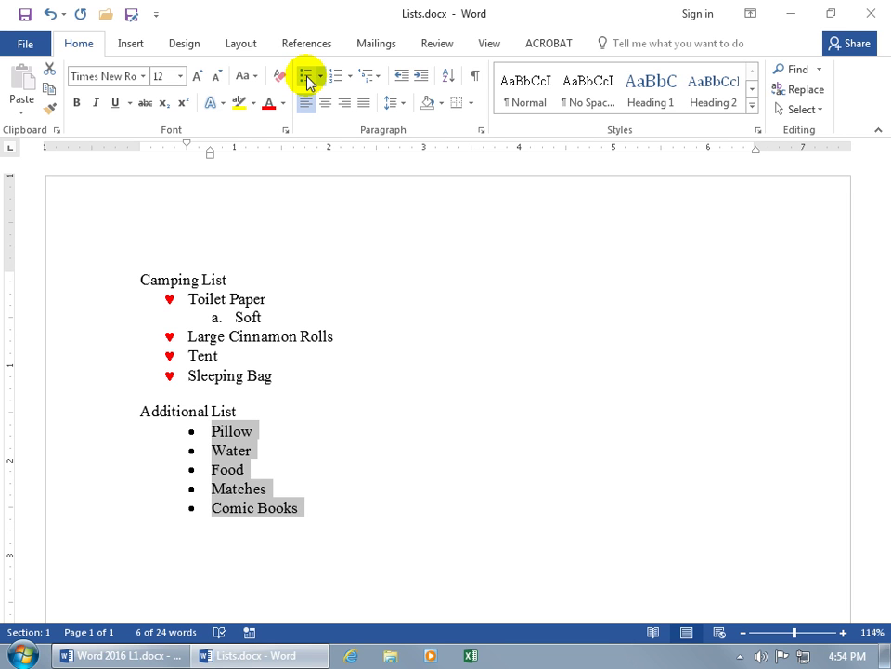
pyautogui.click(215, 452)
pyautogui.click(210, 452)
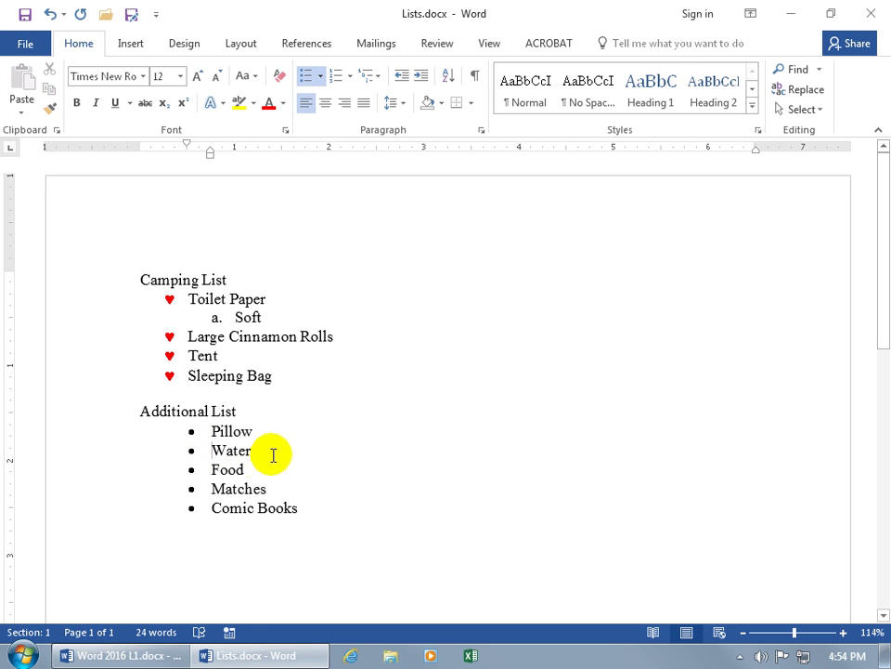
pyautogui.press('Tab')
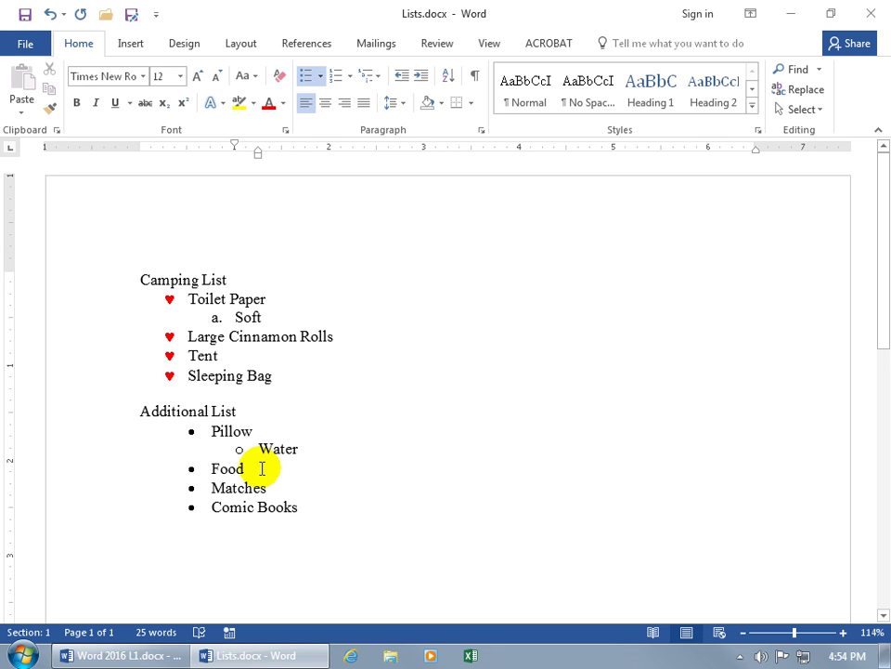
pyautogui.press('Tab')
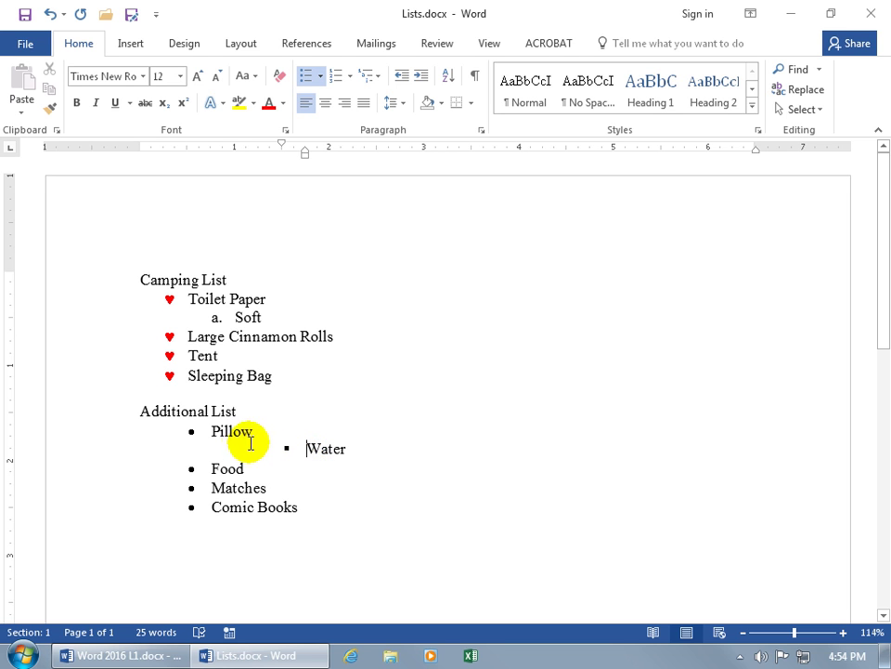
# Step: Examine the bullet library and the multilevel list formats for the demoted Water item, including the current list's level preview
pyautogui.click(321, 76)
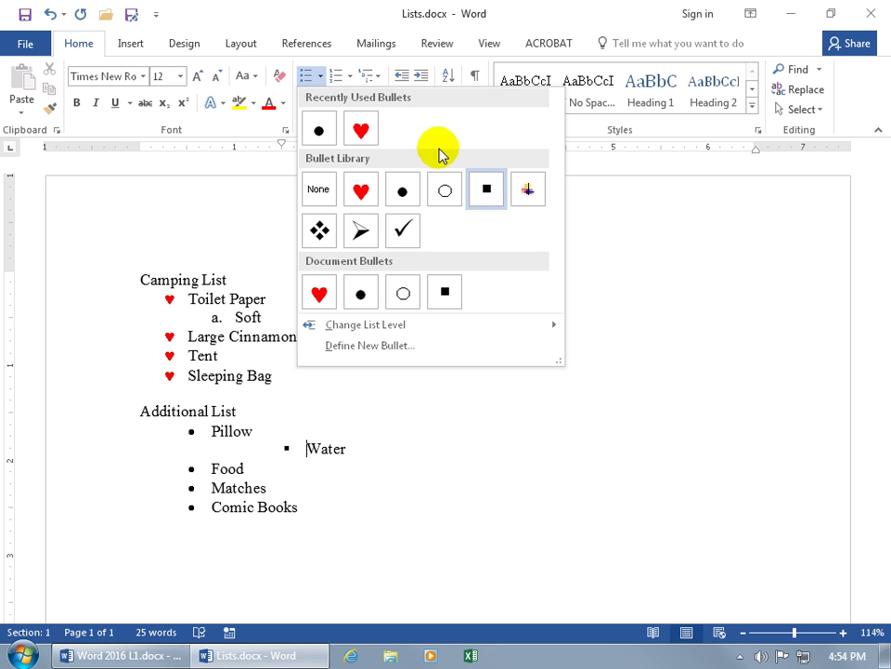
pyautogui.click(377, 76)
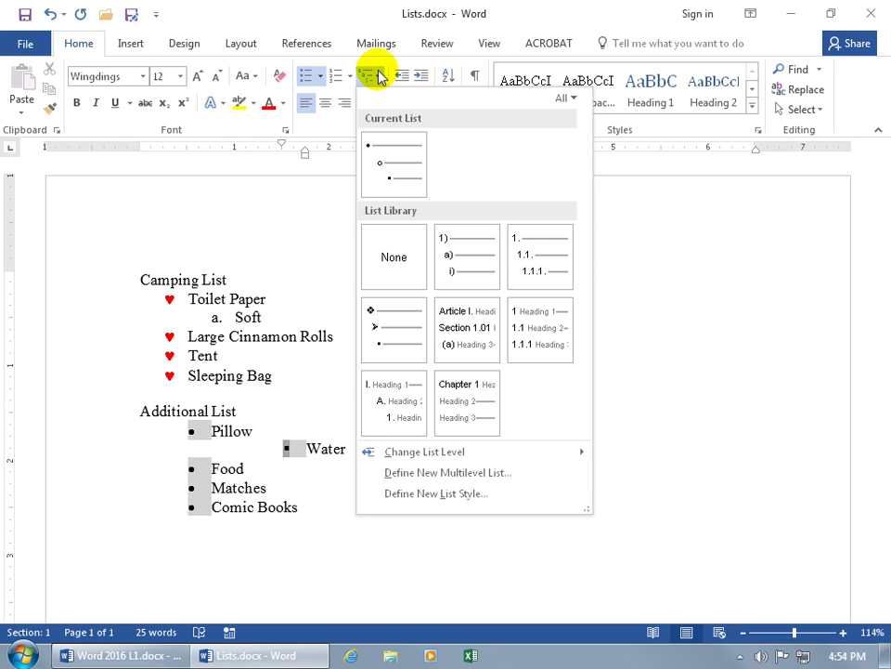
pyautogui.moveTo(399, 169)
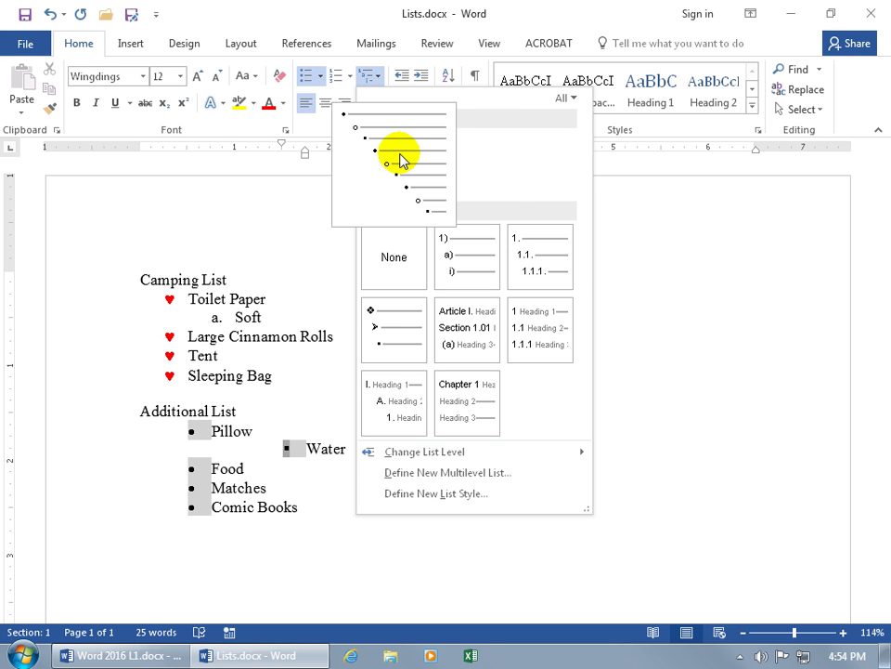
pyautogui.click(618, 295)
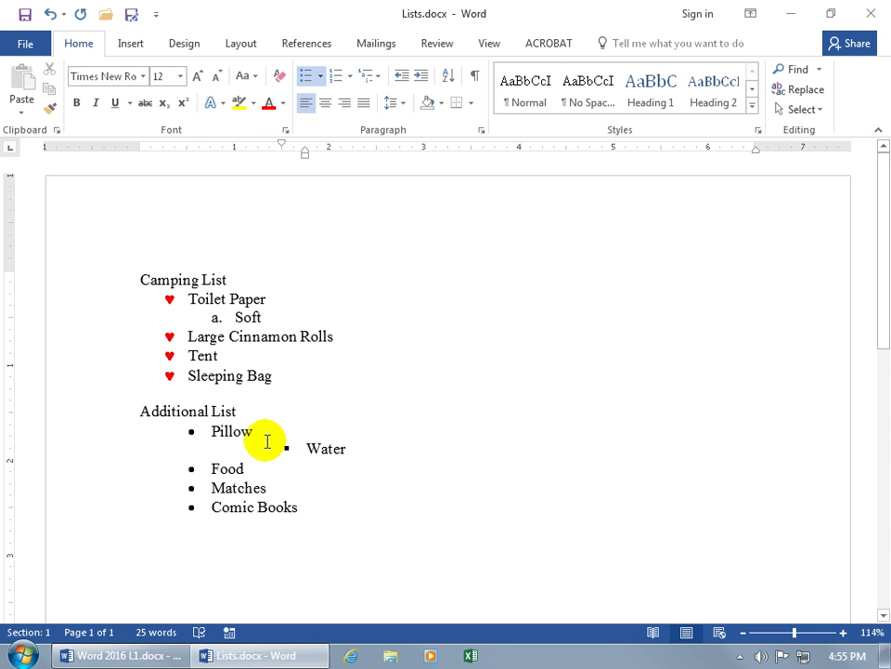
pyautogui.click(378, 76)
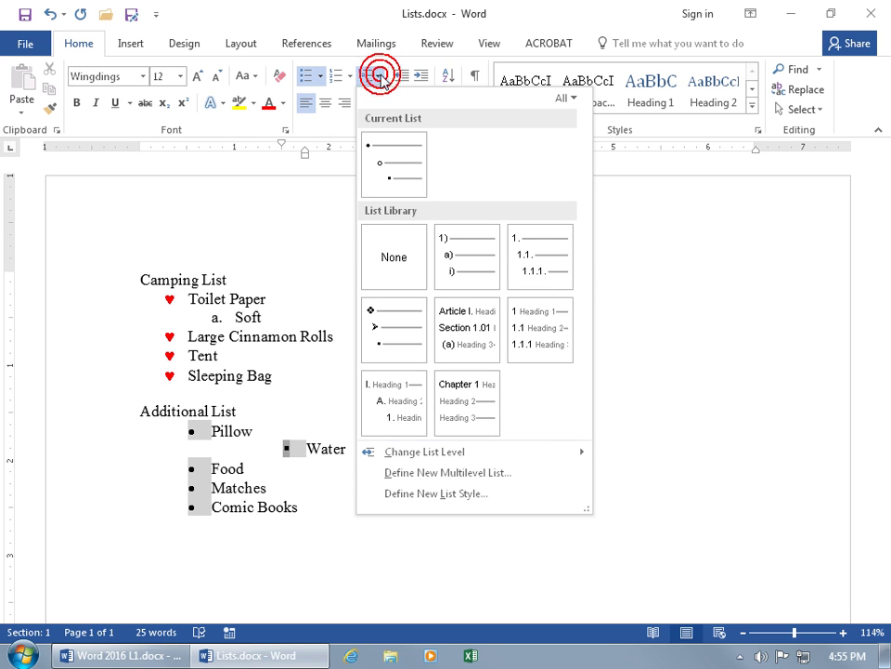